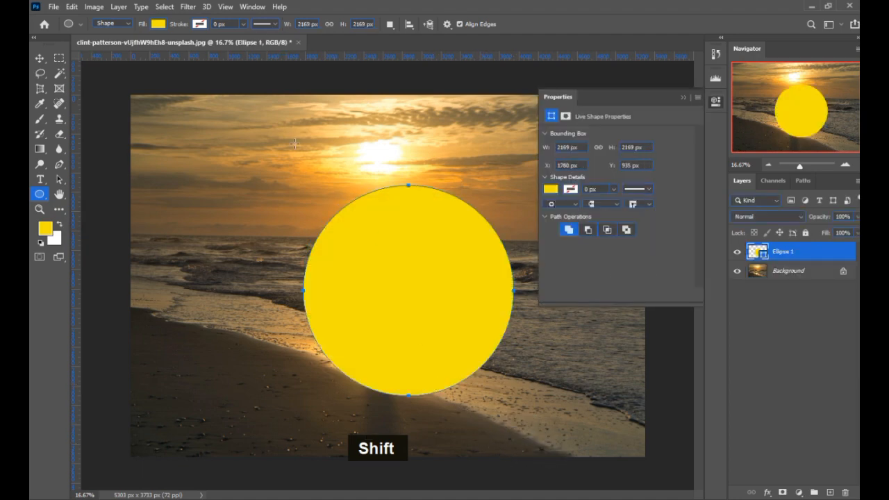
# Change the circle shape's fill colour to black
pyautogui.click(158, 25)
pyautogui.click(84, 86)
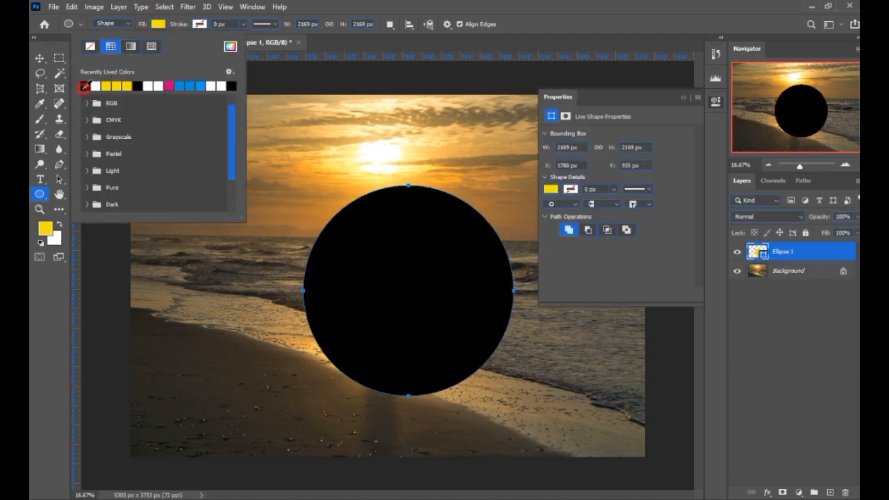
pyautogui.click(680, 100)
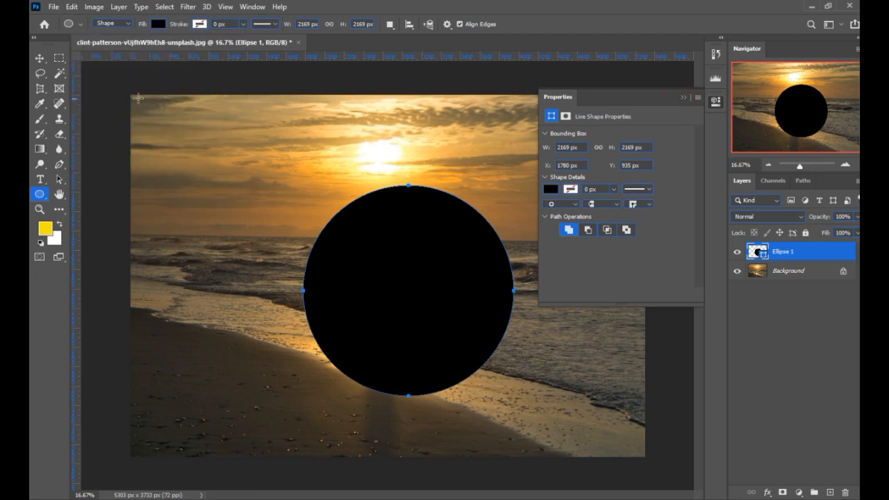
# Shift the black circle slightly sideways and enlarge it proportionally from its centre with Free Transform
pyautogui.click(40, 57)
pyautogui.click(683, 98)
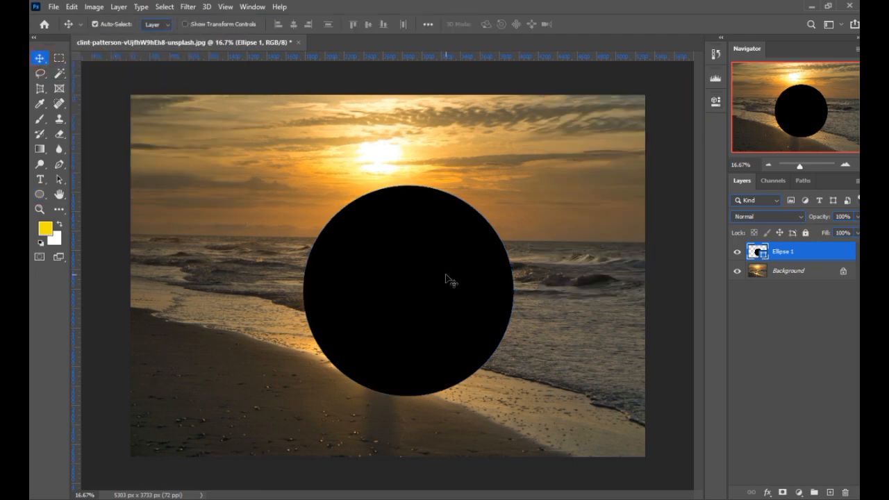
pyautogui.moveTo(448, 279); pyautogui.dragTo(432, 279)
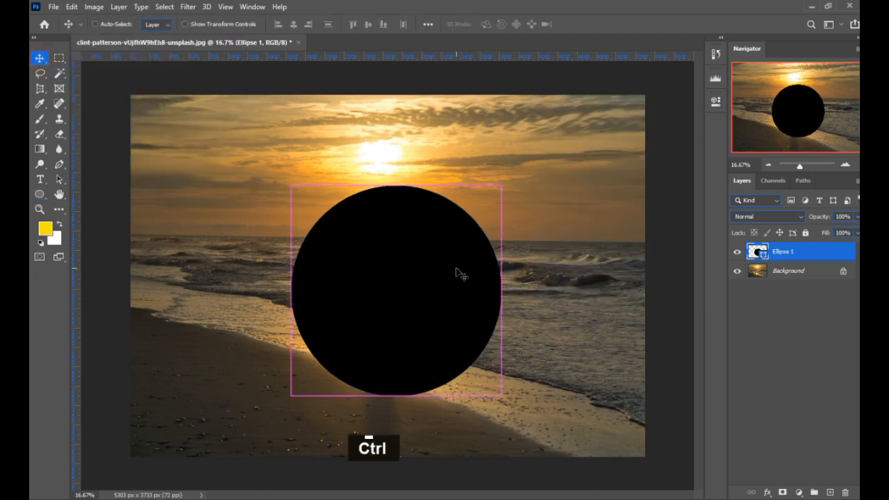
pyautogui.hotkey('ctrl', 't')
pyautogui.moveTo(500, 186); pyautogui.dragTo(527, 177)
pyautogui.click(604, 24)
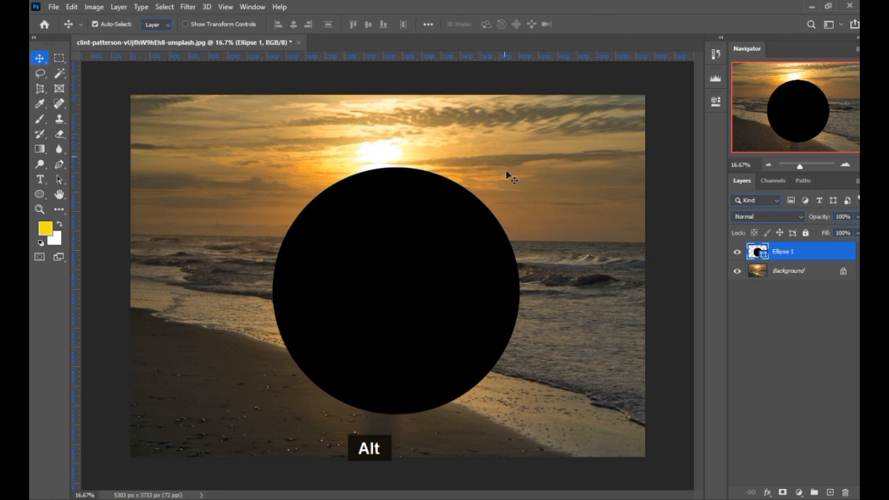
# Centre the circle vertically and horizontally on the whole canvas and clear the selection
pyautogui.hotkey('ctrl', 'a')
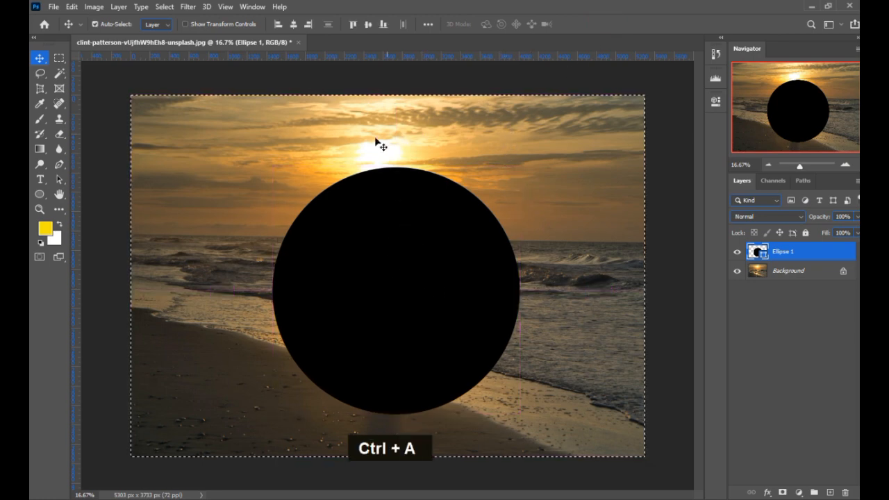
pyautogui.click(368, 24)
pyautogui.click(293, 24)
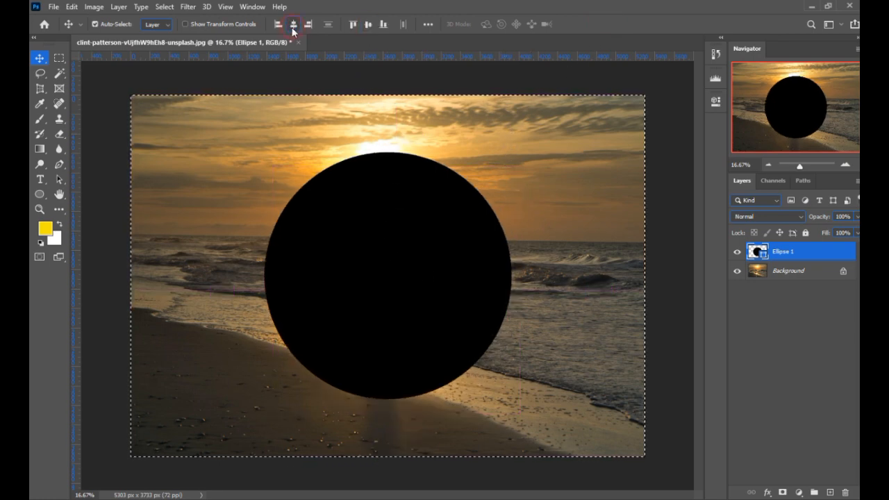
pyautogui.hotkey('ctrl', 'd')
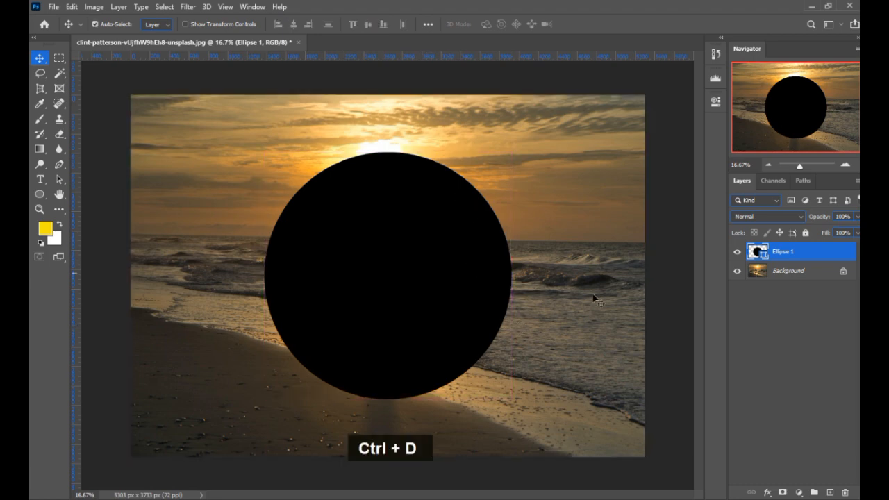
# Duplicate the Background layer and place the copy above the Ellipse 1 layer
pyautogui.click(794, 281)
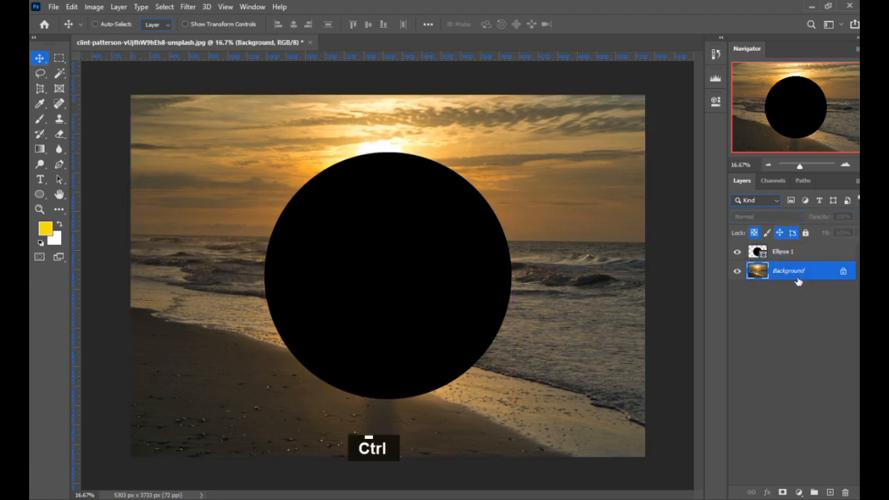
pyautogui.hotkey('ctrl', 'j')
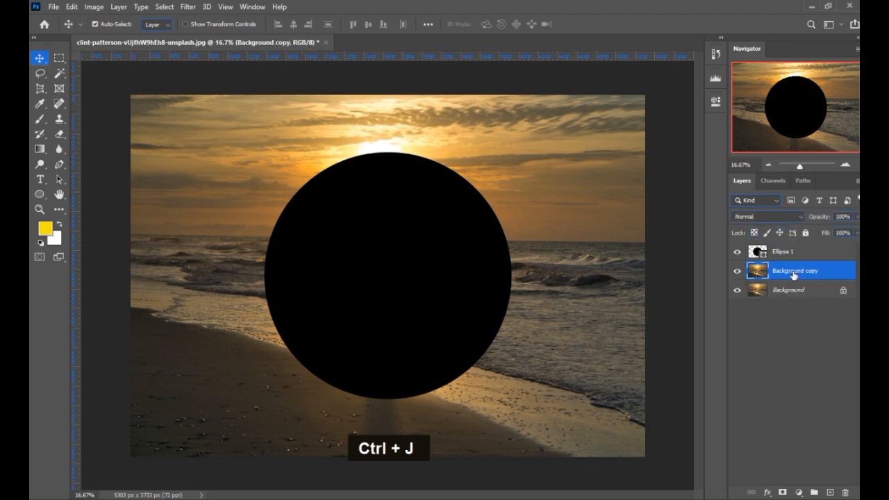
pyautogui.moveTo(794, 275); pyautogui.dragTo(795, 250)
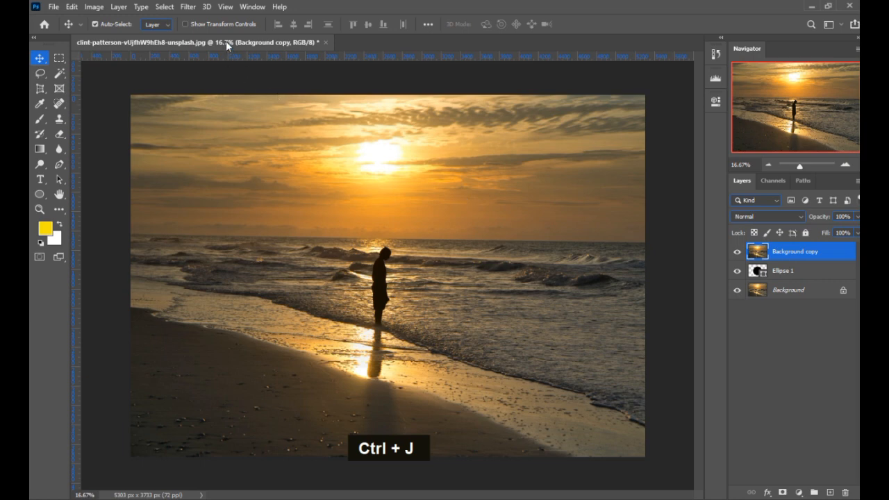
# Apply the Spherize distortion to the Background copy with an amount of 100% in Normal mode
pyautogui.click(189, 7)
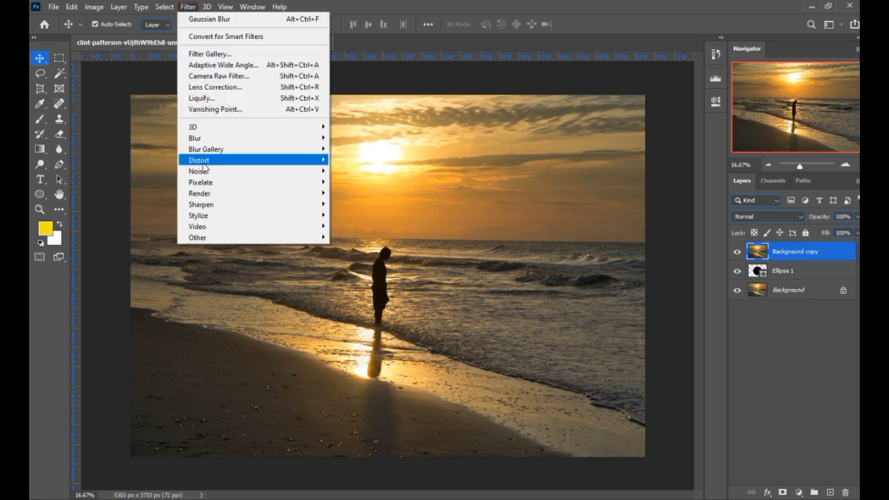
pyautogui.moveTo(206, 166)
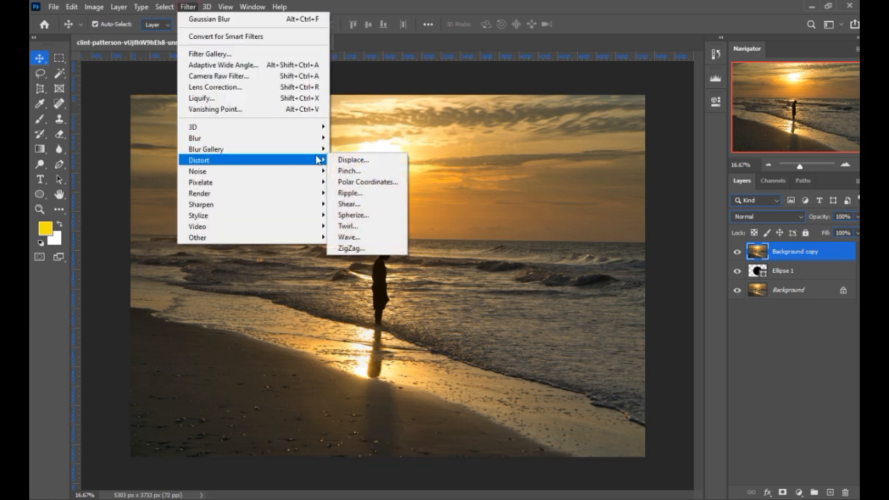
pyautogui.click(361, 216)
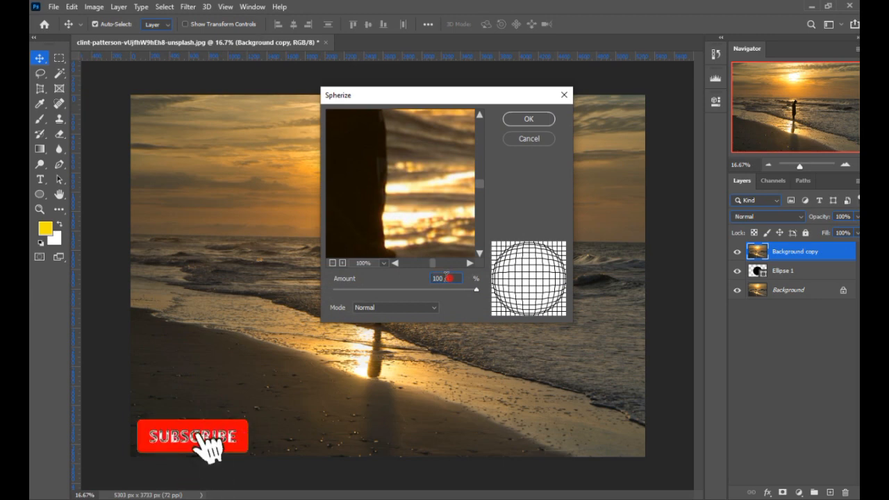
pyautogui.click(530, 119)
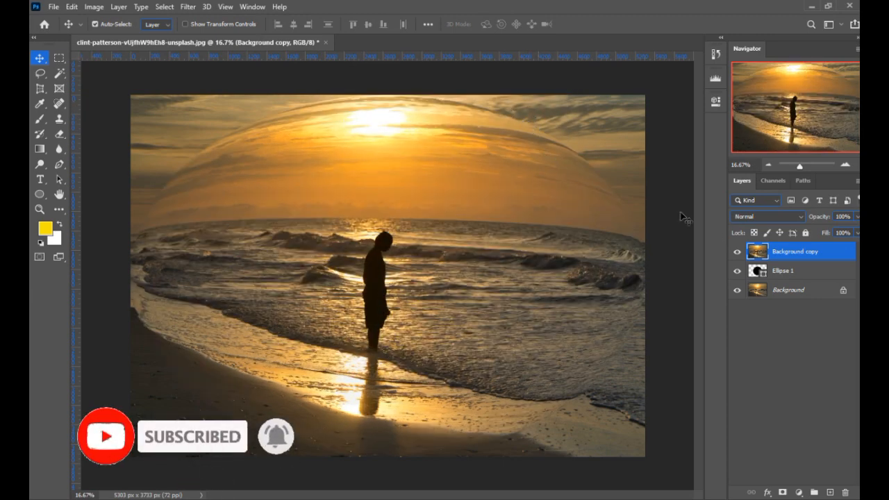
# Clip the Background copy to the circle and scale it around its centre to about 50% width and 72% height
pyautogui.rightClick(773, 253)
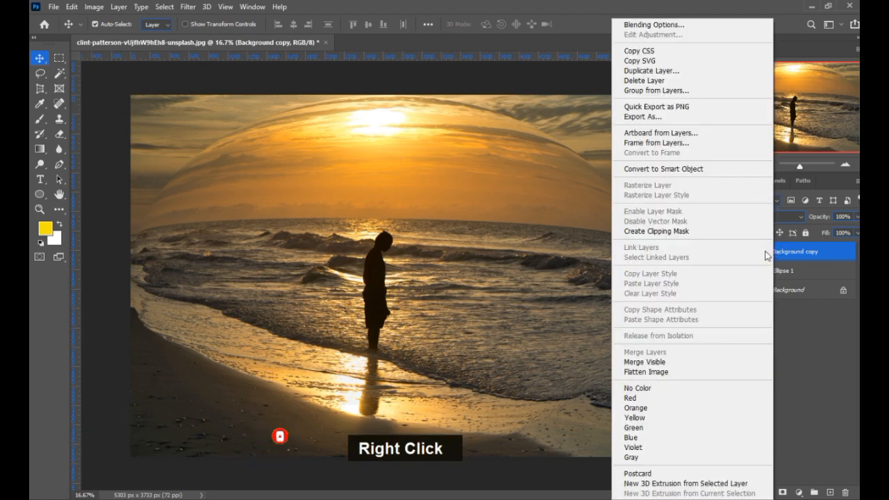
pyautogui.click(668, 231)
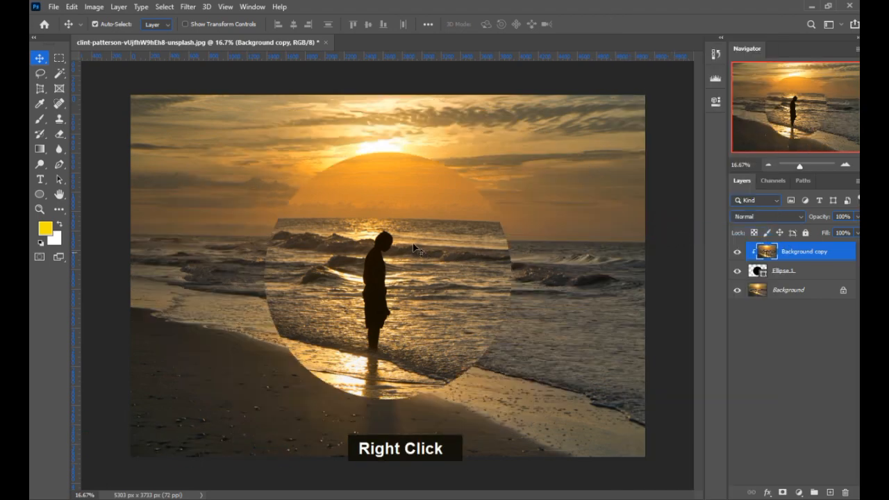
pyautogui.hotkey('ctrl', 't')
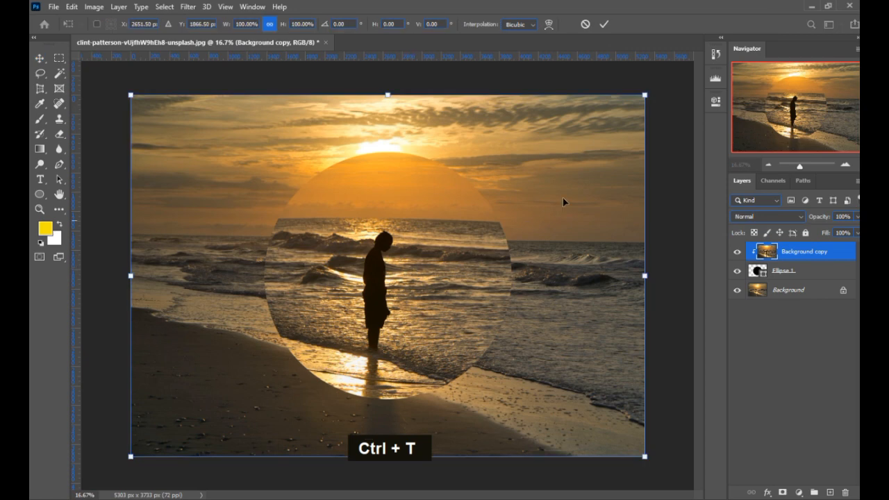
pyautogui.moveTo(645, 93); pyautogui.dragTo(571, 138)
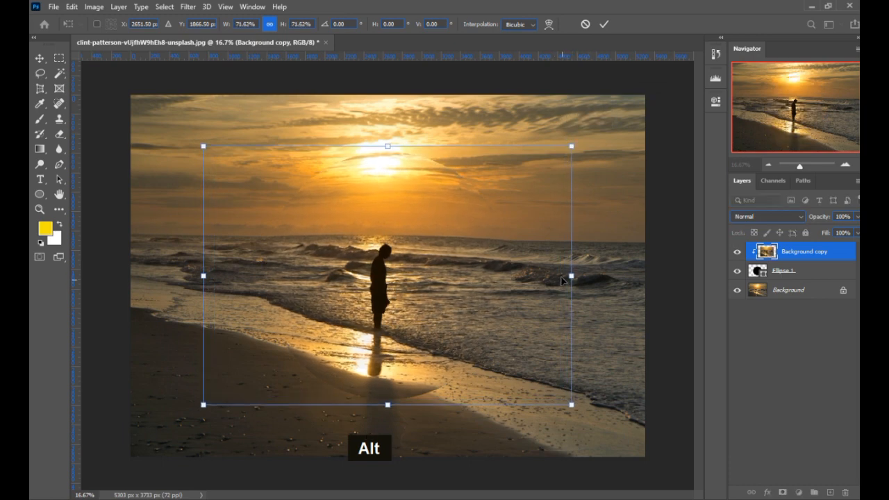
pyautogui.moveTo(572, 276); pyautogui.dragTo(515, 277)
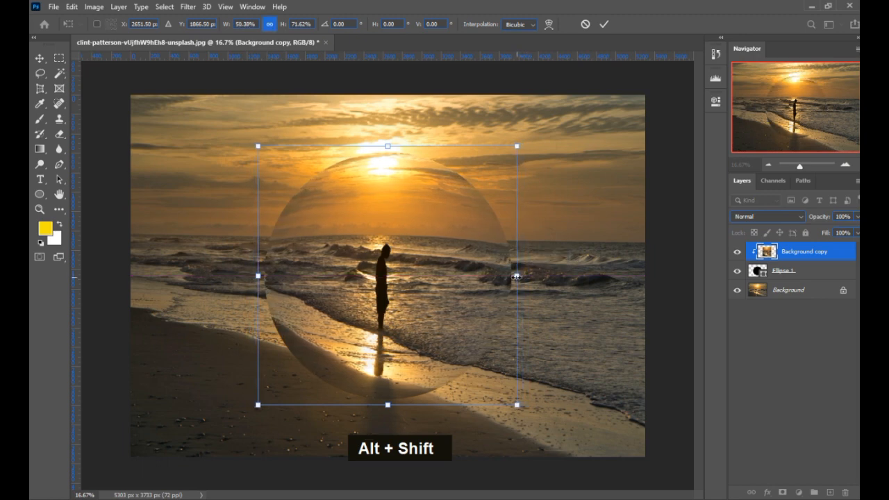
pyautogui.click(604, 24)
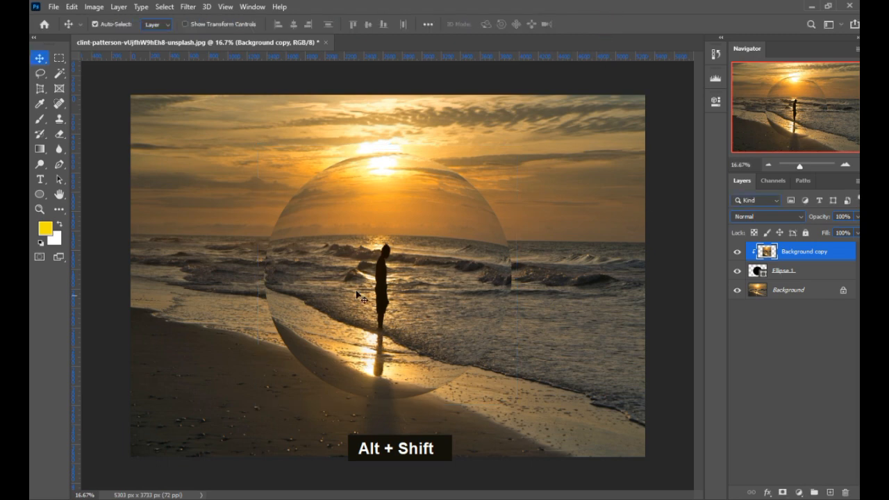
# Open the layer style of Ellipse 1 and enable its Inner Glow effect, keeping the canvas circle in view
pyautogui.click(774, 275)
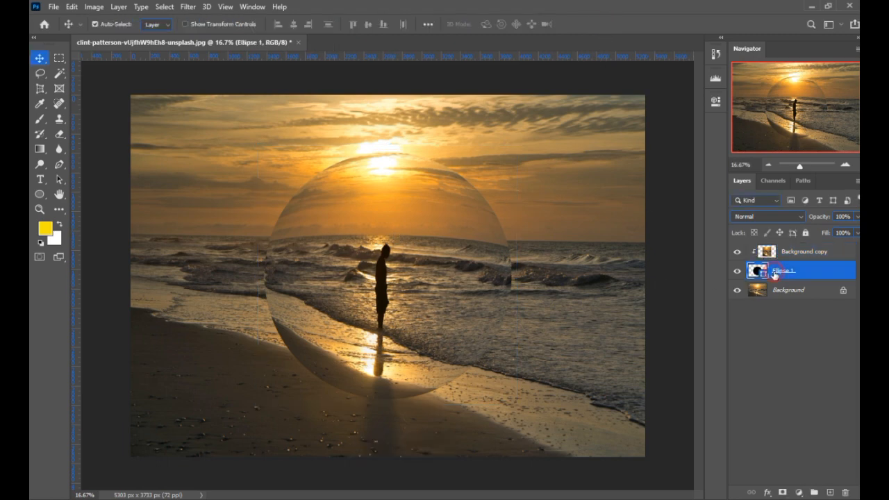
pyautogui.hotkey('ctrl', 'h')
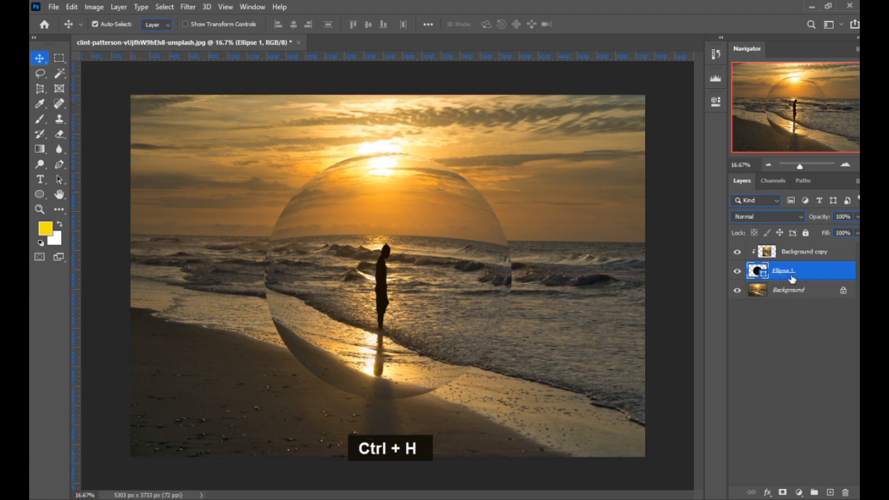
pyautogui.rightClick(795, 276)
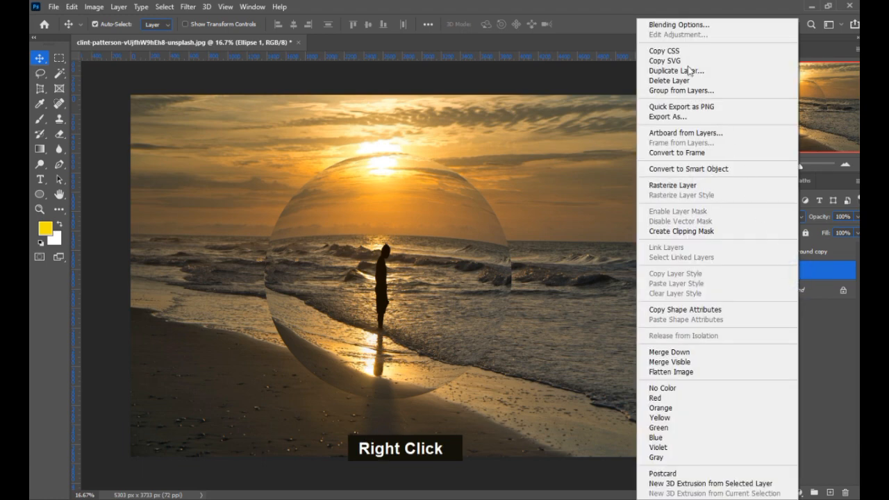
pyautogui.click(665, 26)
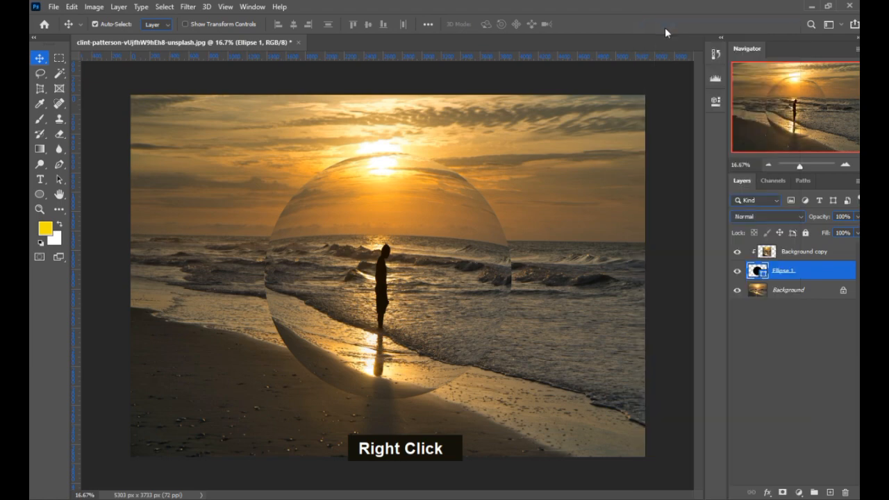
pyautogui.moveTo(513, 85); pyautogui.dragTo(649, 51)
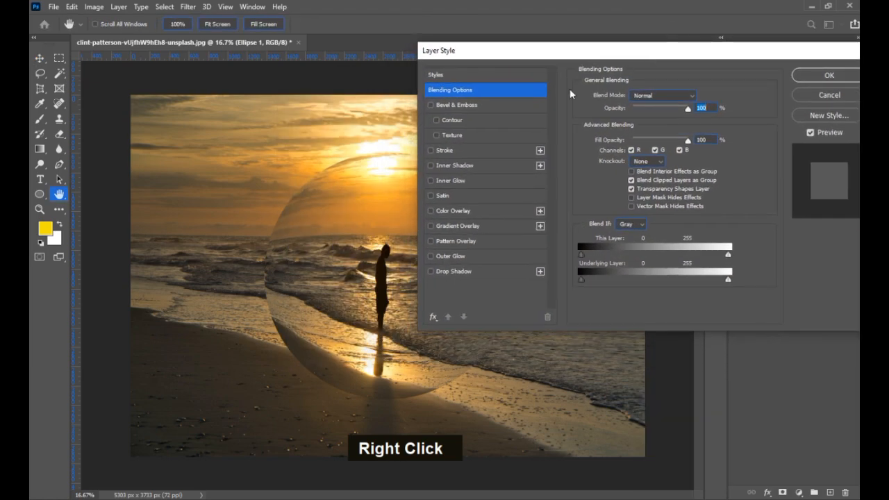
pyautogui.click(430, 181)
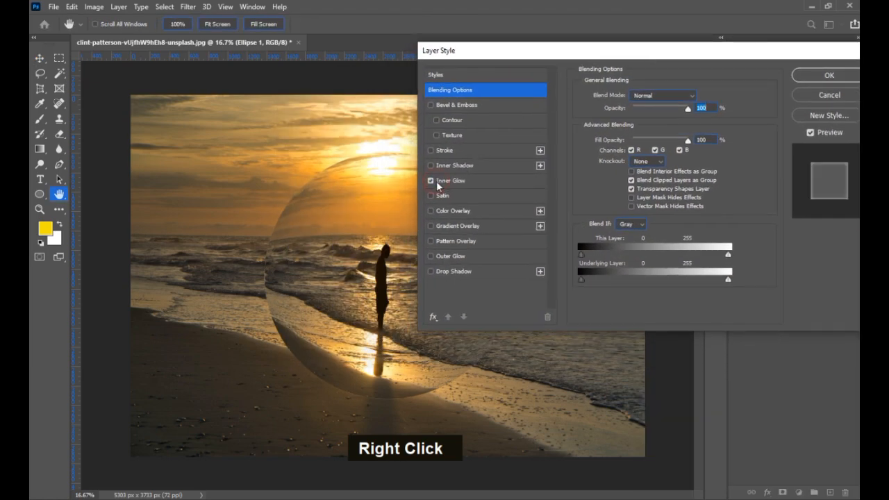
pyautogui.click(461, 182)
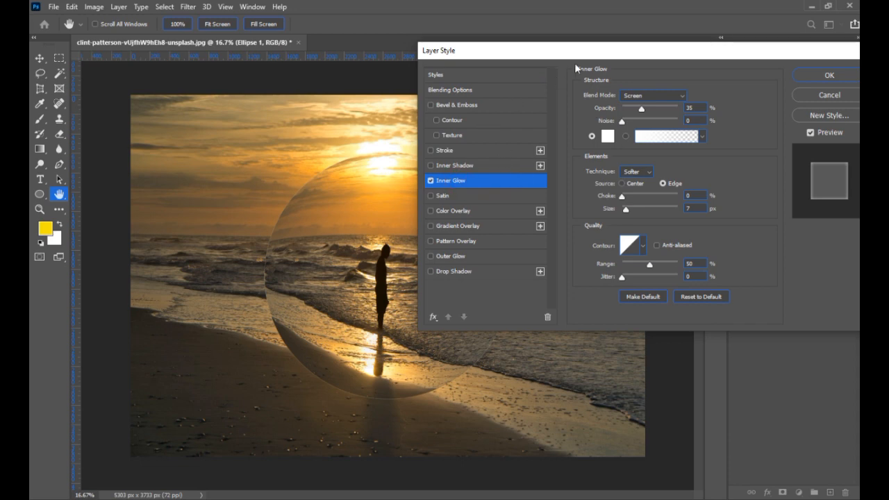
pyautogui.moveTo(665, 50); pyautogui.dragTo(650, 42)
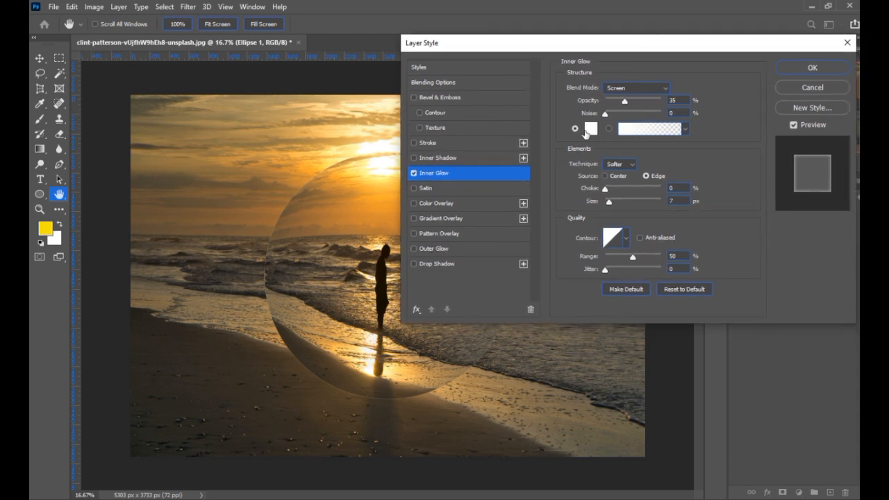
# Keep the inner glow colour white (ffffff) and set its blend mode to Linear Dodge (Add)
pyautogui.click(589, 131)
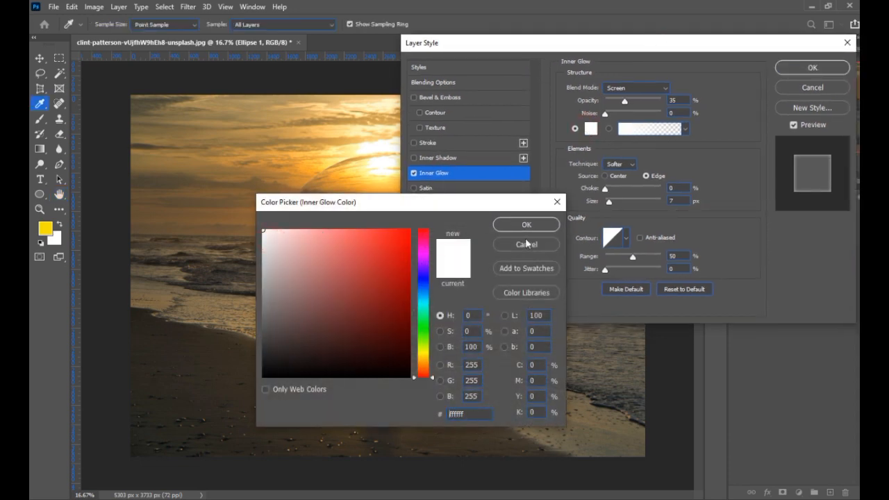
pyautogui.click(525, 224)
pyautogui.click(636, 89)
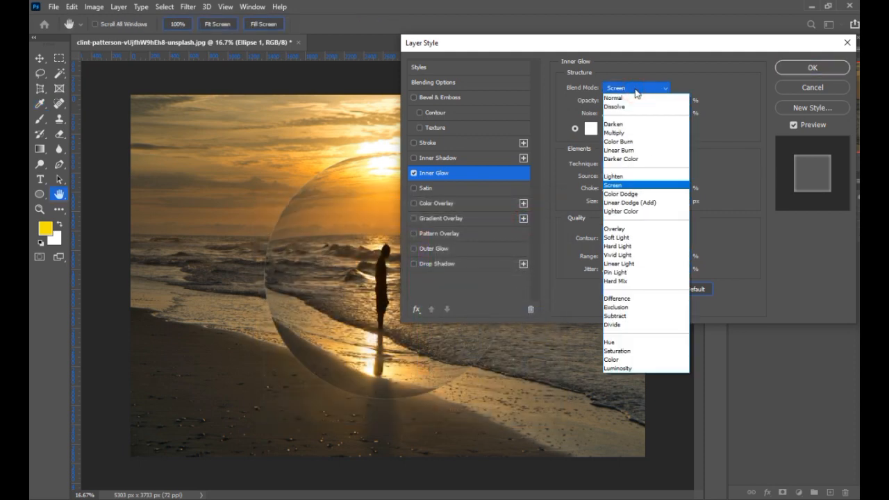
pyautogui.click(627, 202)
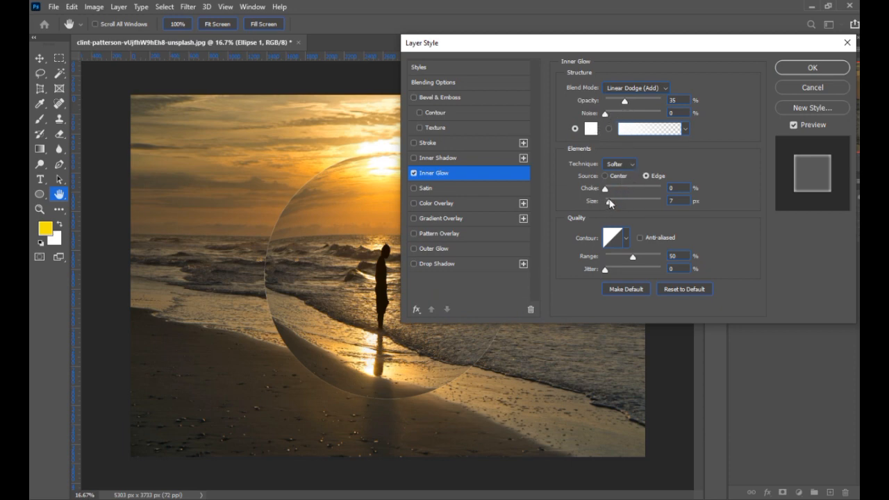
# Set the inner glow's size to 142 px and opacity to 28%, and choose the S-shaped contour preset
pyautogui.moveTo(609, 201); pyautogui.dragTo(639, 203)
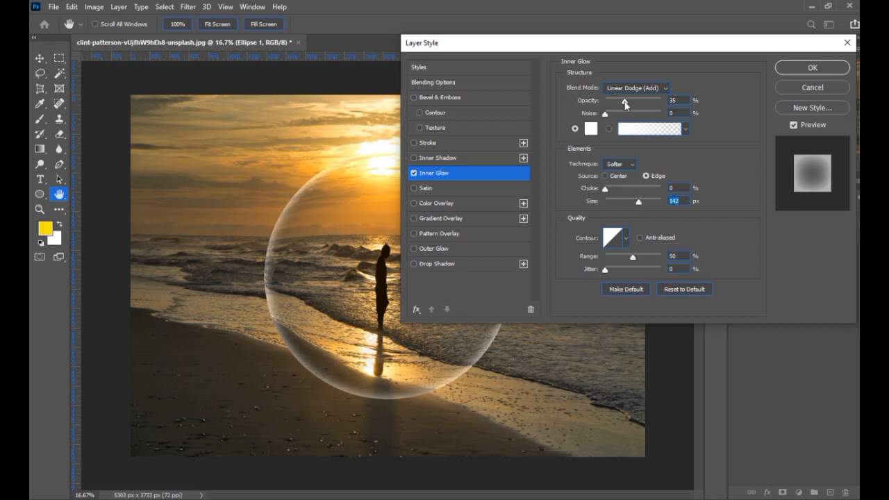
pyautogui.moveTo(625, 102); pyautogui.dragTo(621, 103)
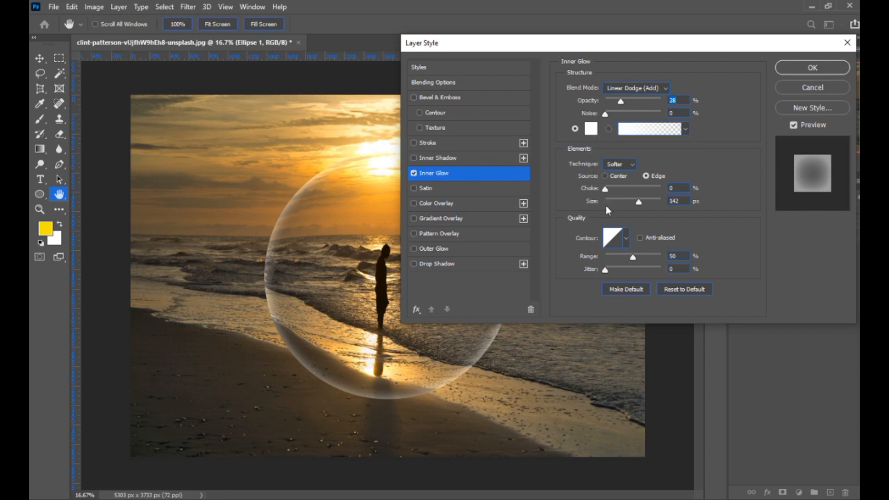
pyautogui.click(628, 239)
pyautogui.click(646, 265)
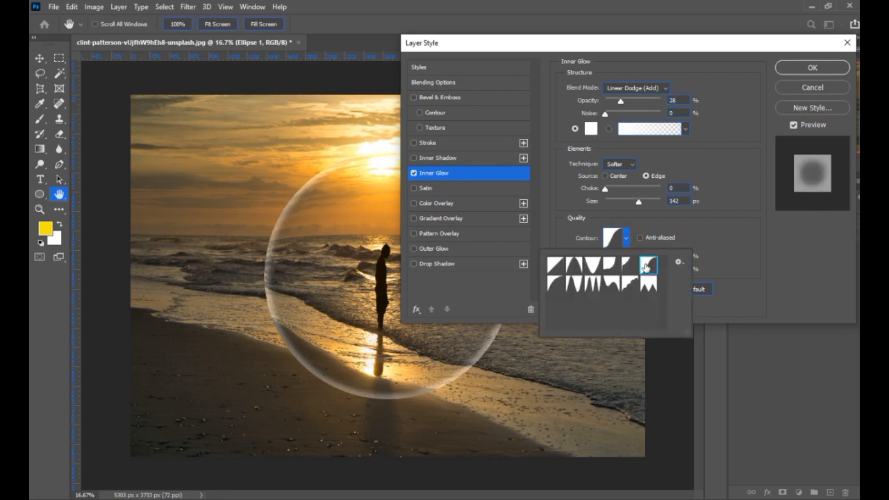
# Lower the inner glow's opacity to 20% and its size to 136 px
pyautogui.click(620, 103)
pyautogui.moveTo(621, 104); pyautogui.dragTo(617, 103)
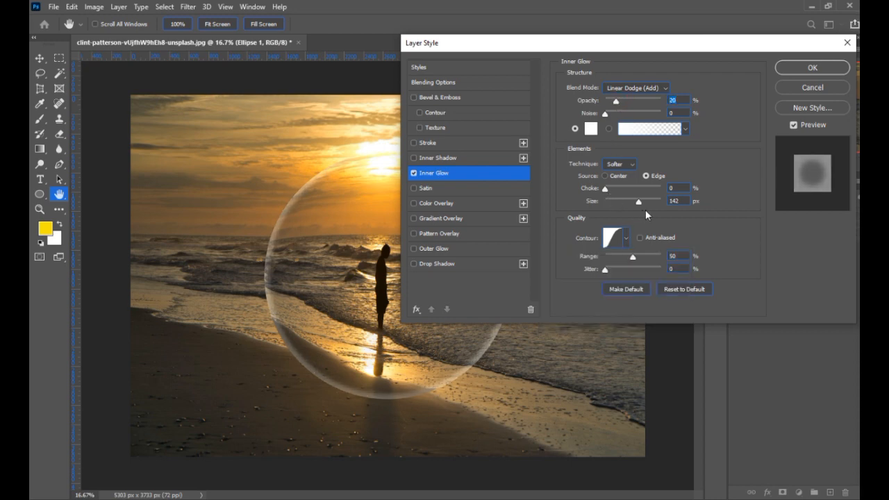
pyautogui.moveTo(639, 201)
pyautogui.mouseDown()
pyautogui.moveTo(652, 202)
pyautogui.moveTo(637, 202)
pyautogui.mouseUp()
# Try several contour presets for the inner glow, settle on the straight diagonal one, and set the glow size to 150 px
pyautogui.click(625, 237)
pyautogui.click(622, 265)
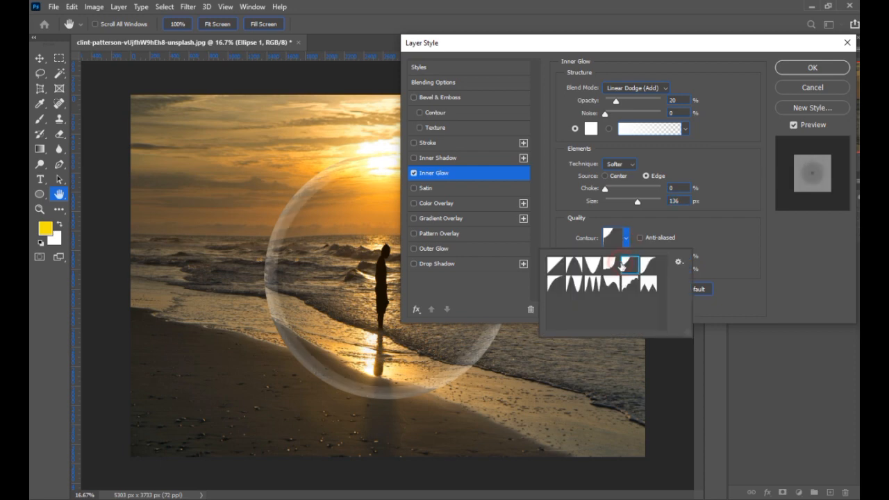
pyautogui.click(609, 262)
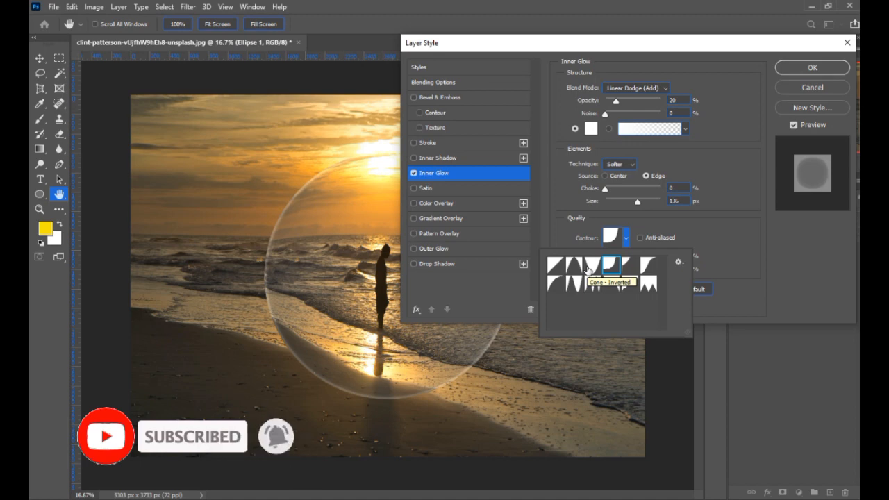
pyautogui.click(588, 268)
pyautogui.click(556, 265)
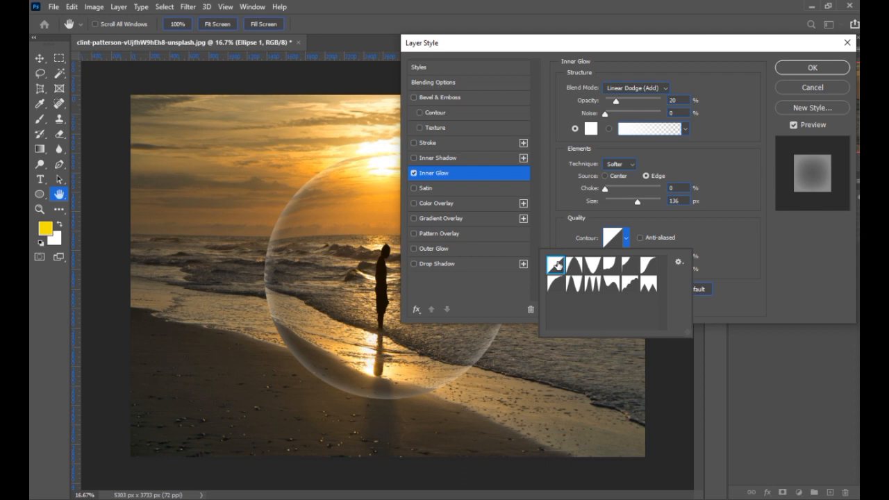
pyautogui.click(705, 228)
pyautogui.moveTo(638, 43); pyautogui.dragTo(614, 82)
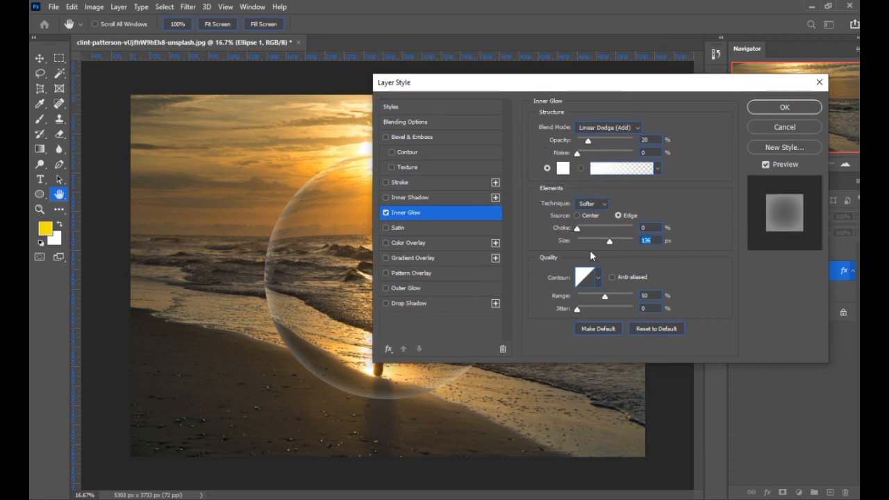
pyautogui.moveTo(609, 240); pyautogui.dragTo(613, 241)
# Enable Gradient Overlay on Ellipse 1 and load the Foreground to Transparent preset from the Basics group into its gradient
pyautogui.click(386, 258)
pyautogui.click(406, 256)
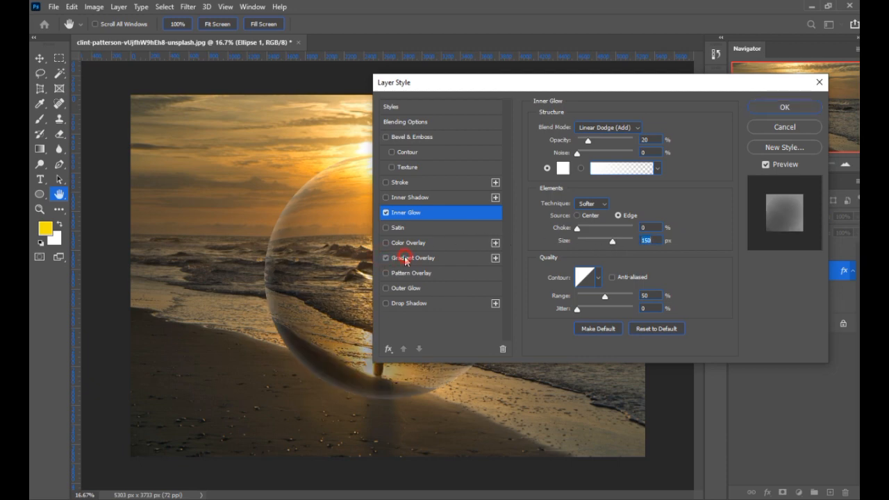
pyautogui.click(604, 162)
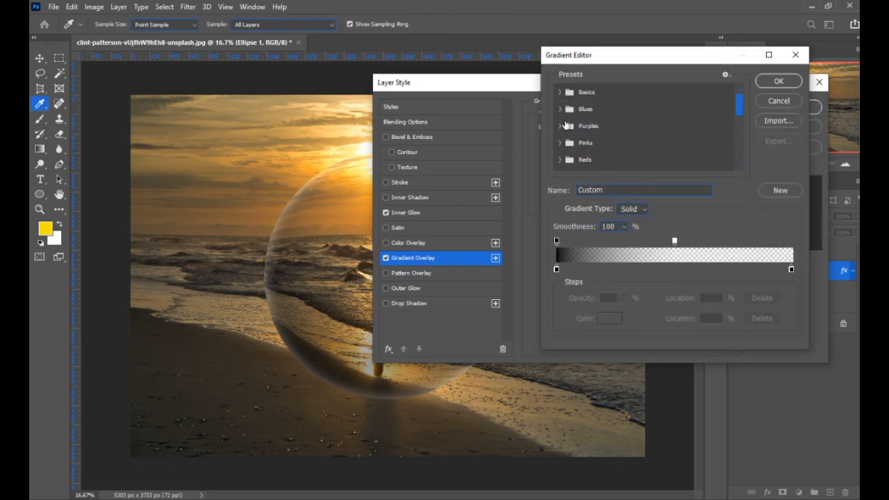
pyautogui.click(563, 92)
pyautogui.click(559, 93)
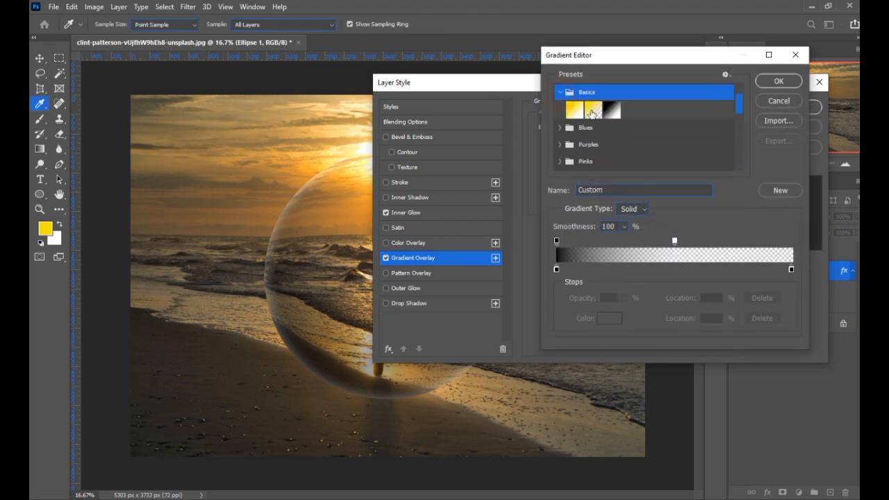
pyautogui.click(593, 110)
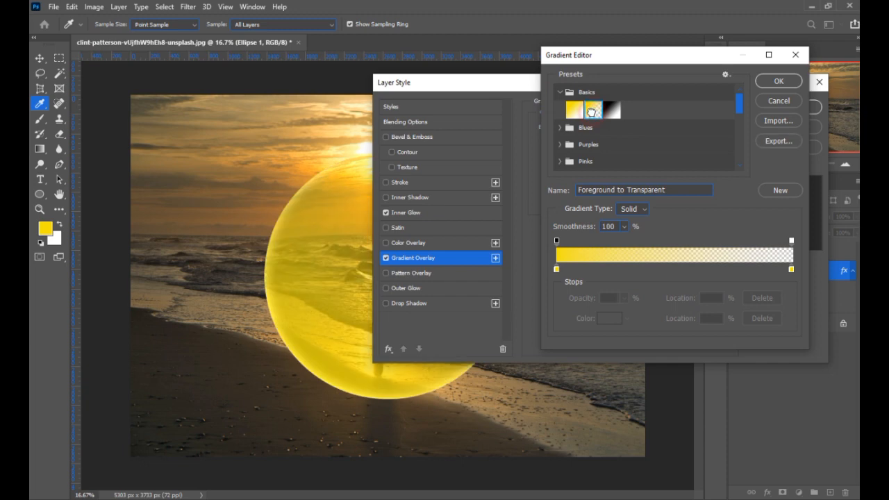
# Set both colour stops of the overlay gradient, at 0% and 100%, to black (000000)
pyautogui.click(557, 269)
pyautogui.click(609, 318)
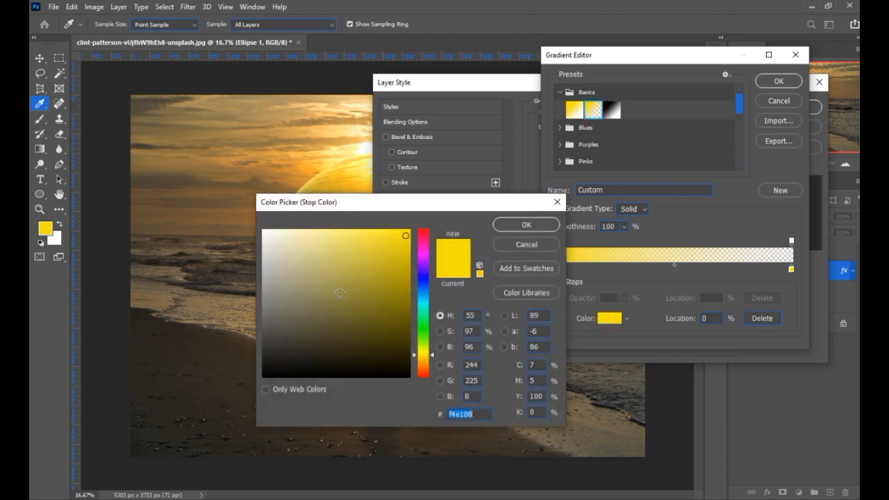
pyautogui.moveTo(296, 340); pyautogui.dragTo(265, 373)
pyautogui.click(526, 225)
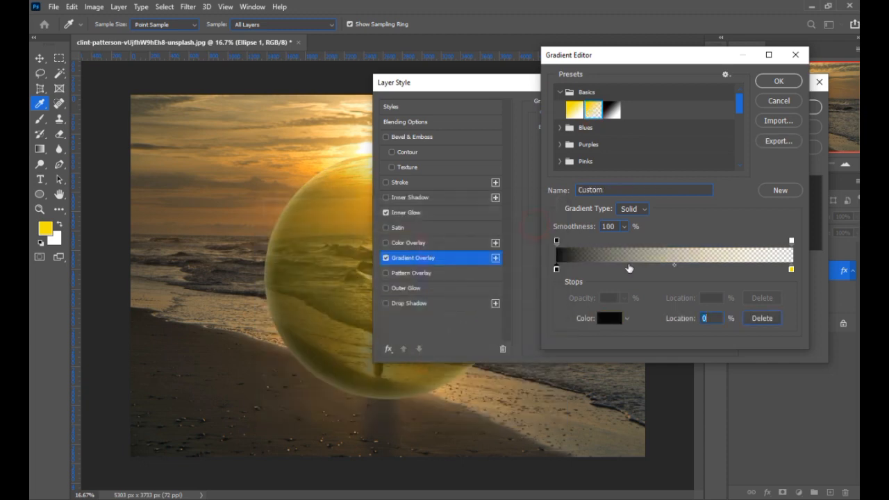
pyautogui.click(791, 270)
pyautogui.click(609, 318)
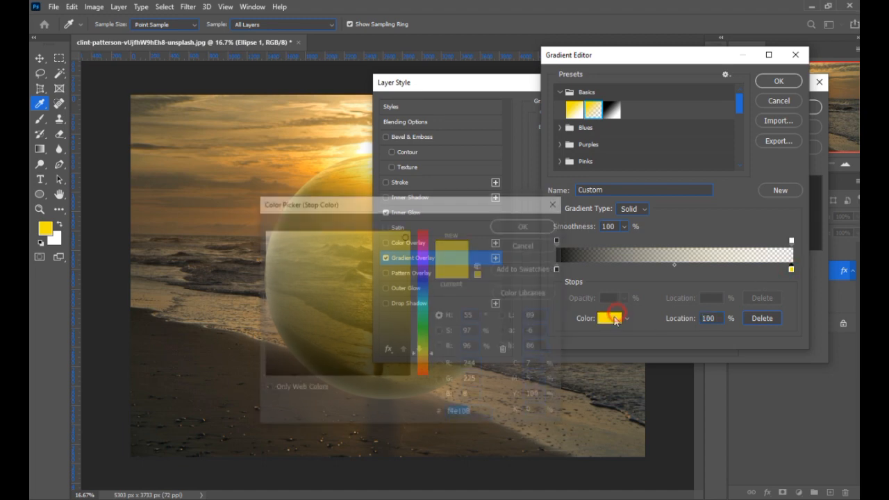
pyautogui.click(264, 375)
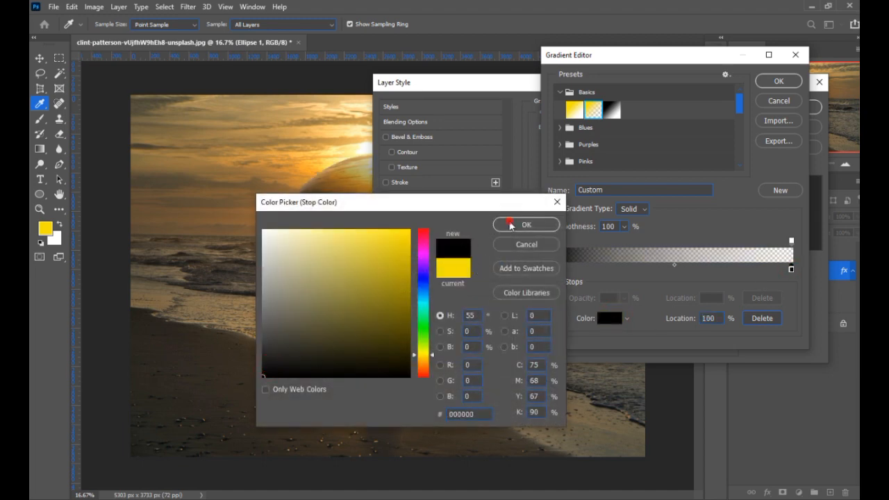
pyautogui.click(511, 225)
# Move the gradient's 0% opacity stop to location 50% and accept the edited gradient
pyautogui.moveTo(791, 242); pyautogui.dragTo(687, 259)
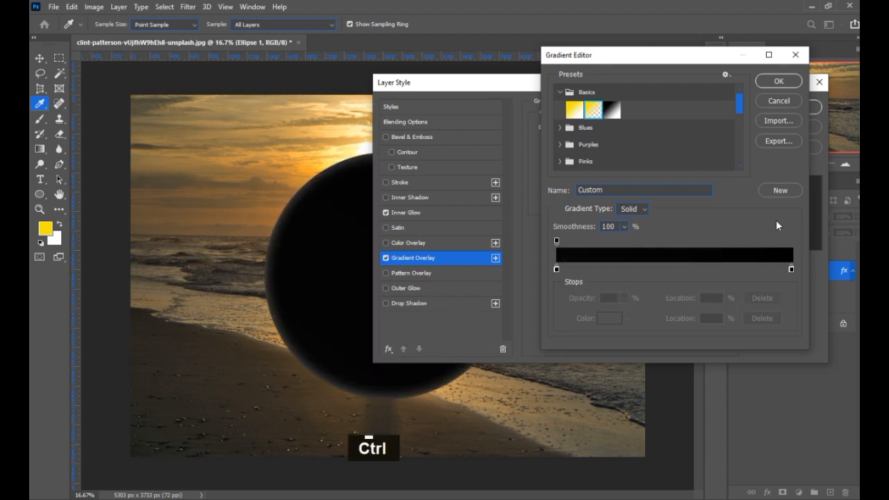
pyautogui.hotkey('ctrl', 'z')
pyautogui.click(791, 240)
pyautogui.moveTo(787, 242); pyautogui.dragTo(677, 244)
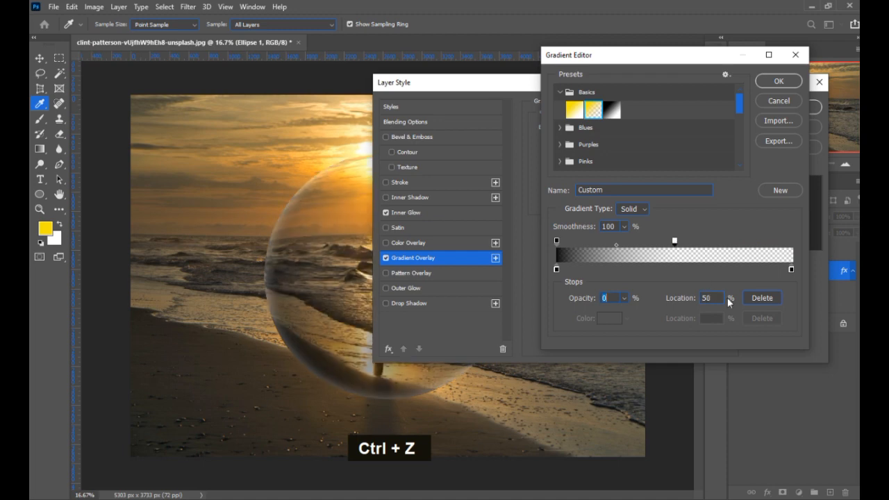
pyautogui.moveTo(714, 298); pyautogui.dragTo(691, 300)
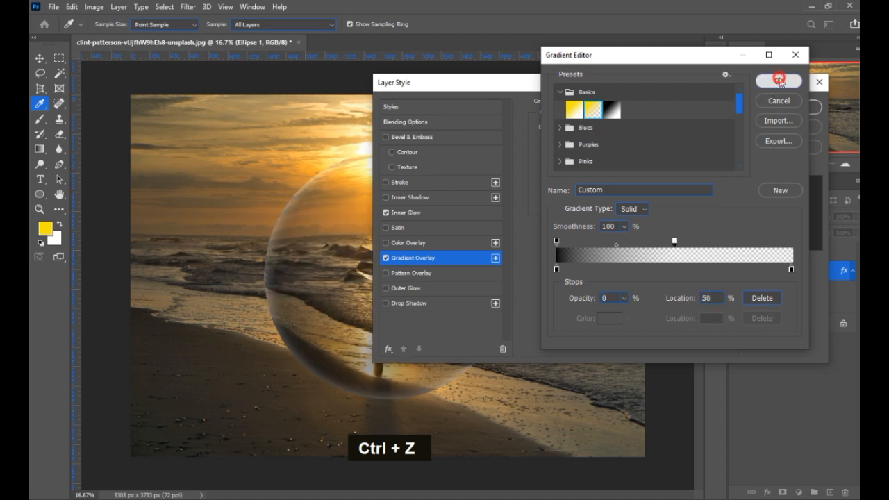
pyautogui.click(778, 81)
# Keep the gradient overlay's style Linear and blend mode Normal, and apply the layer style to Ellipse 1
pyautogui.moveTo(640, 90); pyautogui.dragTo(679, 75)
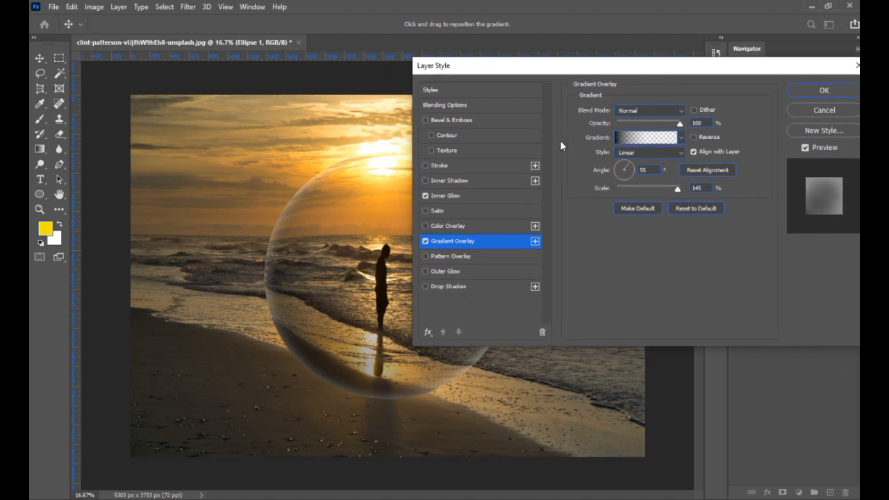
pyautogui.click(652, 151)
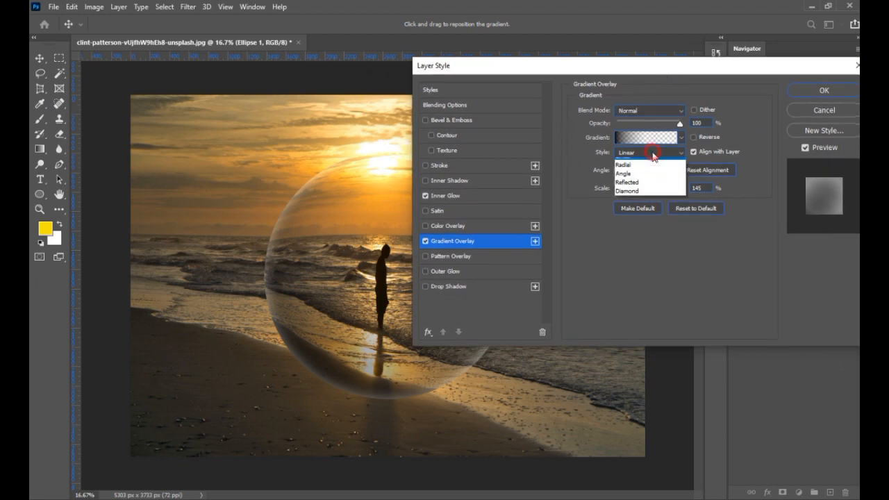
pyautogui.click(652, 151)
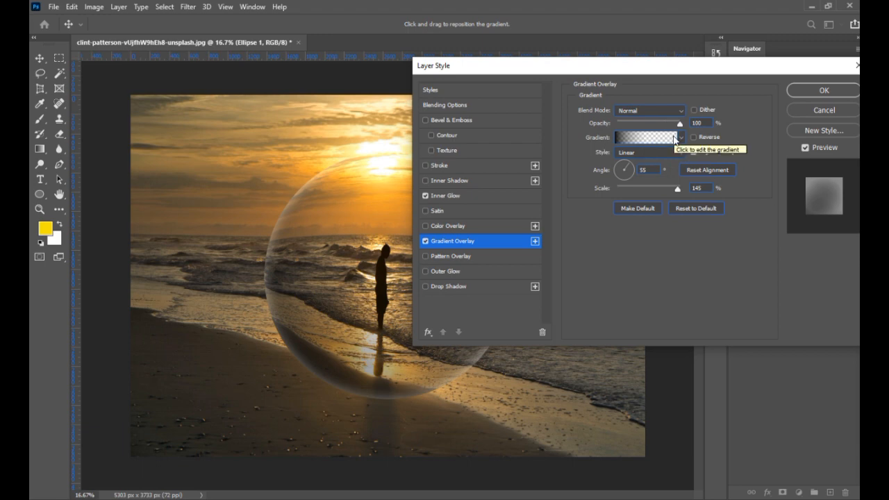
pyautogui.click(657, 109)
pyautogui.click(642, 113)
pyautogui.click(645, 112)
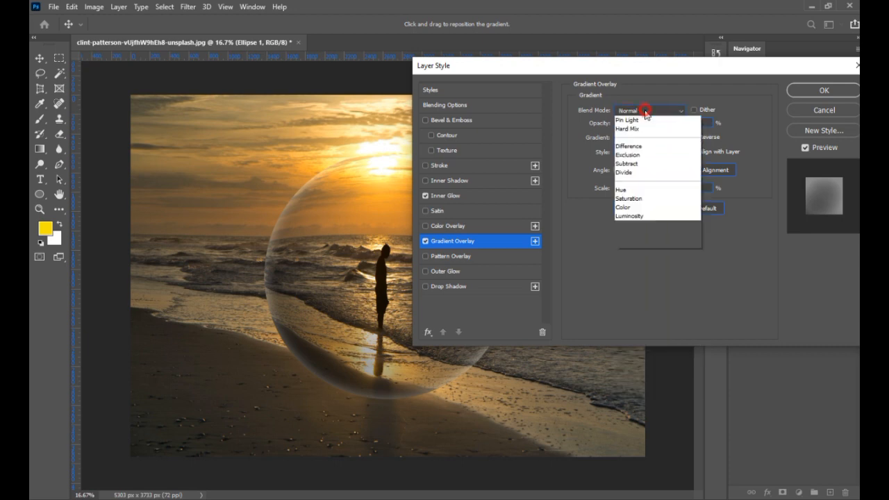
pyautogui.click(643, 115)
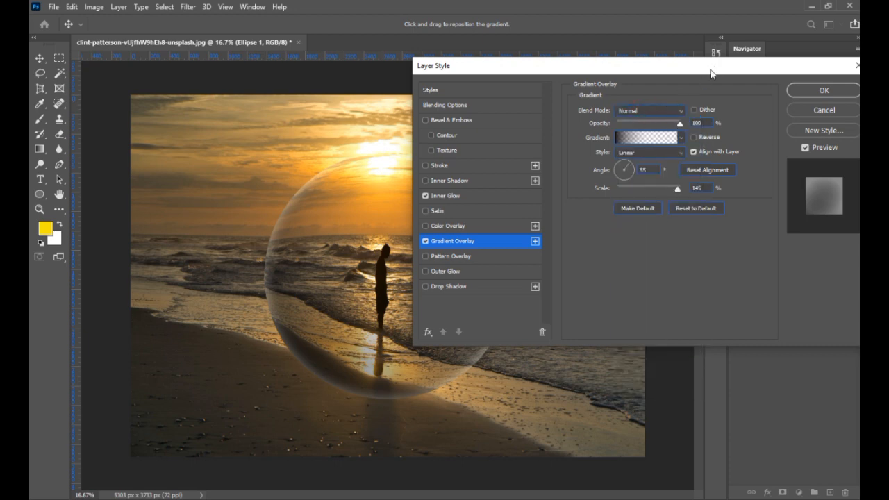
pyautogui.moveTo(710, 74); pyautogui.dragTo(576, 73)
pyautogui.click(688, 99)
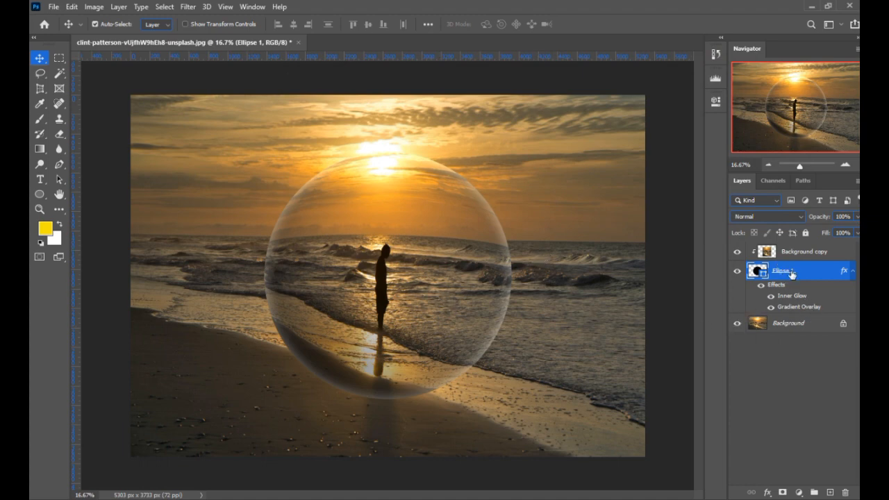
# Duplicate the Ellipse 1 layer and clear the layer style from the original Ellipse 1
pyautogui.press('ctrl')
pyautogui.hotkey('ctrl', 'j')
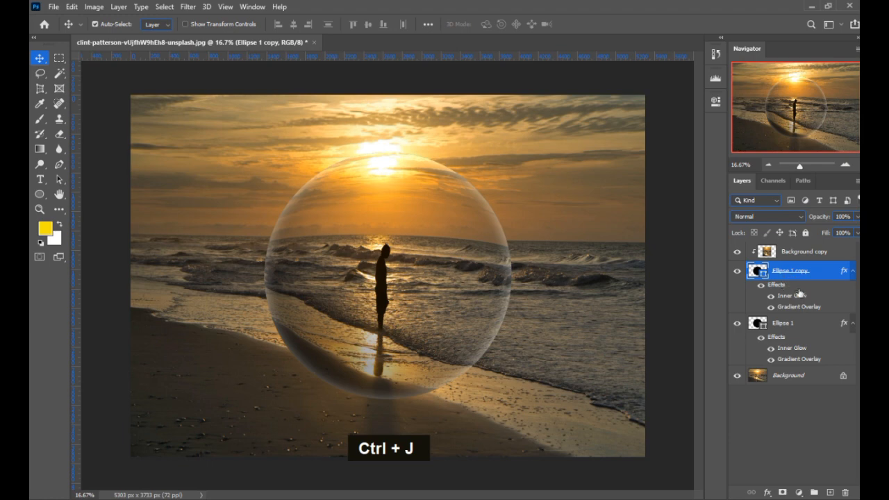
pyautogui.click(783, 325)
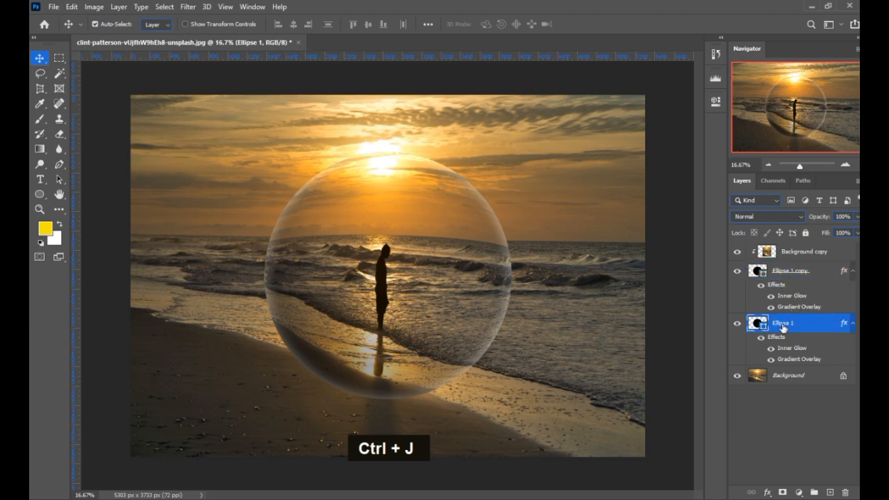
pyautogui.rightClick(782, 325)
pyautogui.click(673, 293)
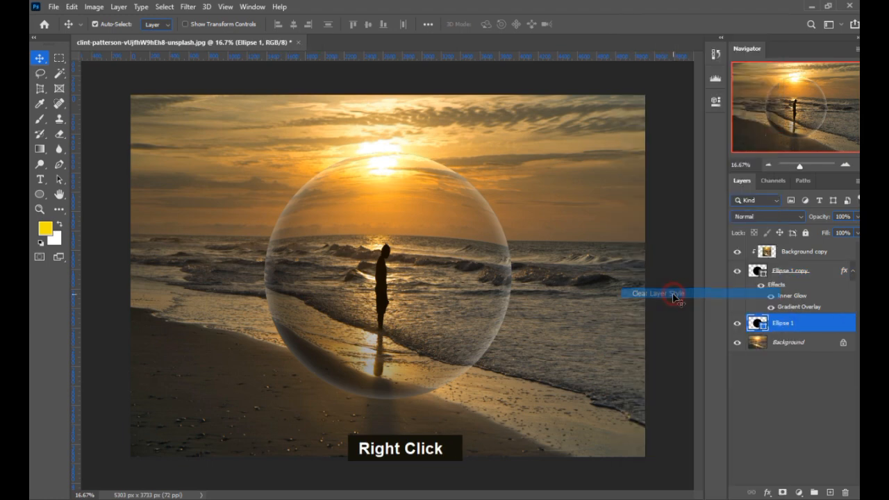
# Transform Ellipse 1 into a flat ellipse just below the bubble, about 83.5% wide and -6.8% high, narrowed around its centre
pyautogui.hotkey('ctrl', 't')
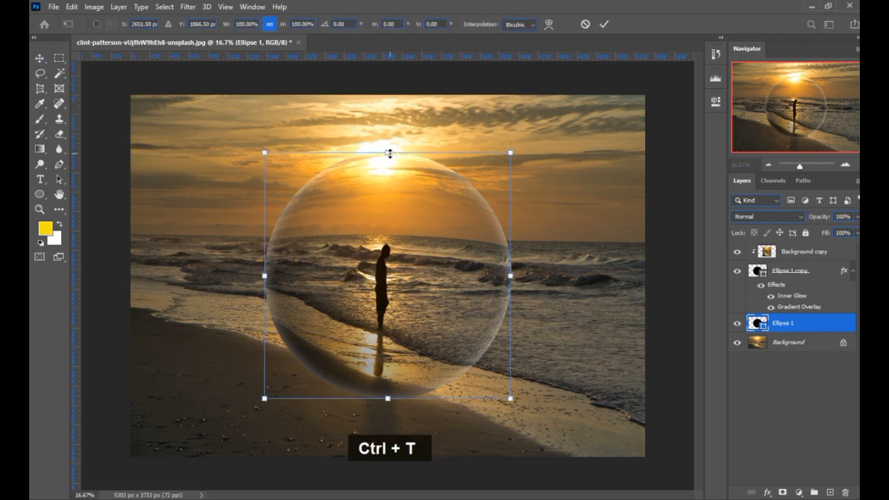
pyautogui.moveTo(389, 154); pyautogui.dragTo(425, 418)
pyautogui.press('shift')
pyautogui.press('shift')
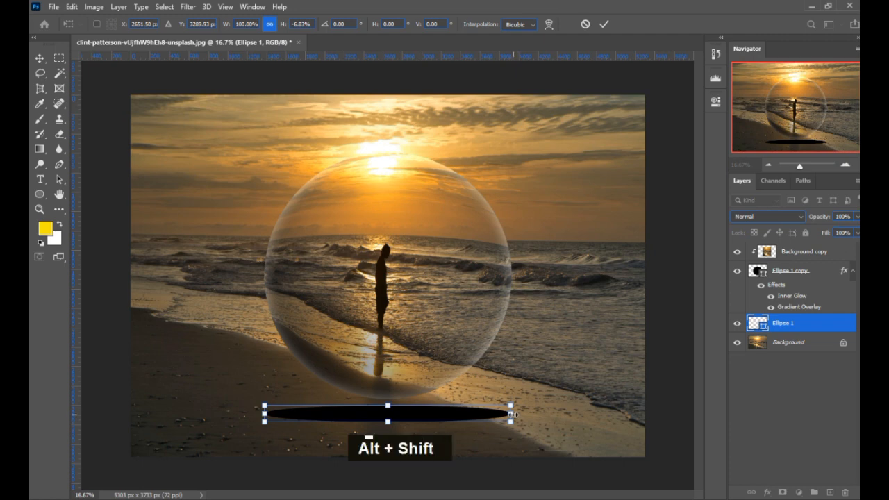
pyautogui.moveTo(515, 412); pyautogui.dragTo(490, 415)
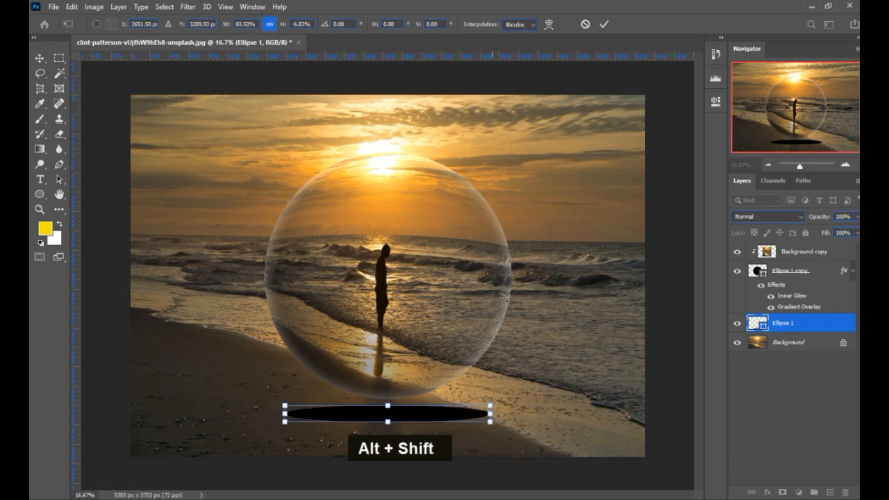
pyautogui.click(603, 23)
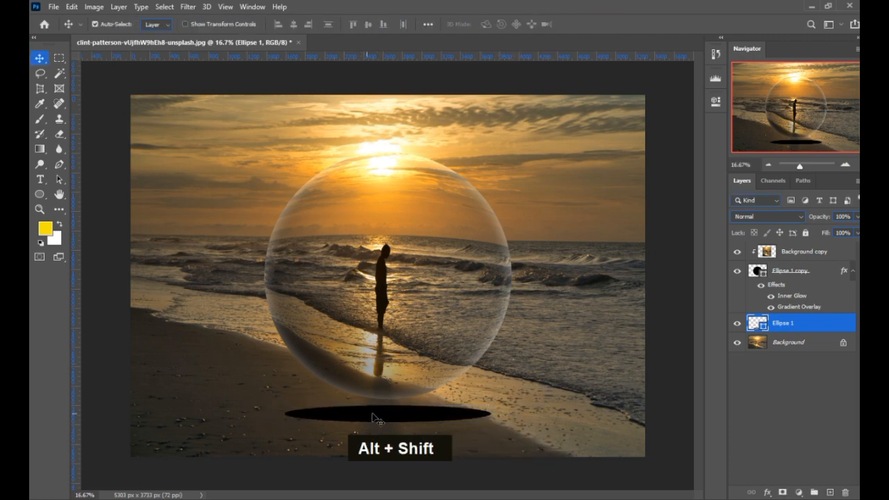
# Convert Ellipse 1 to a smart object and apply a Gaussian Blur with a 48.4 px radius
pyautogui.click(188, 7)
pyautogui.moveTo(207, 138)
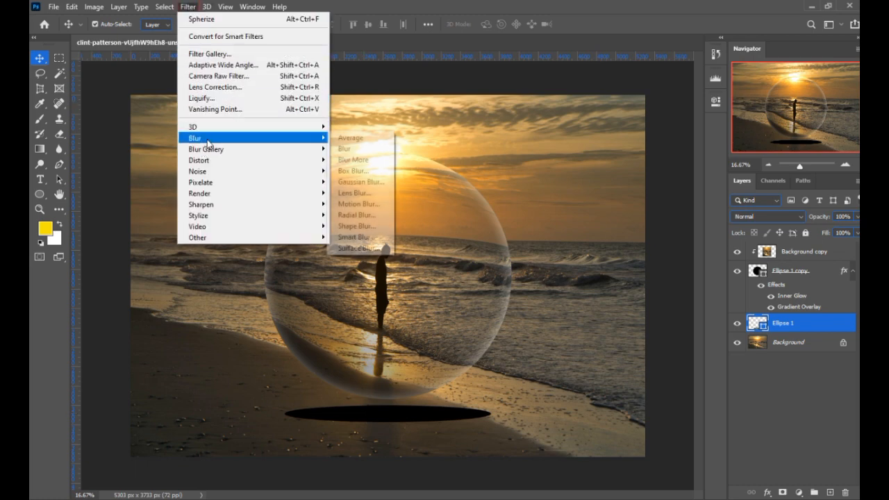
pyautogui.click(357, 182)
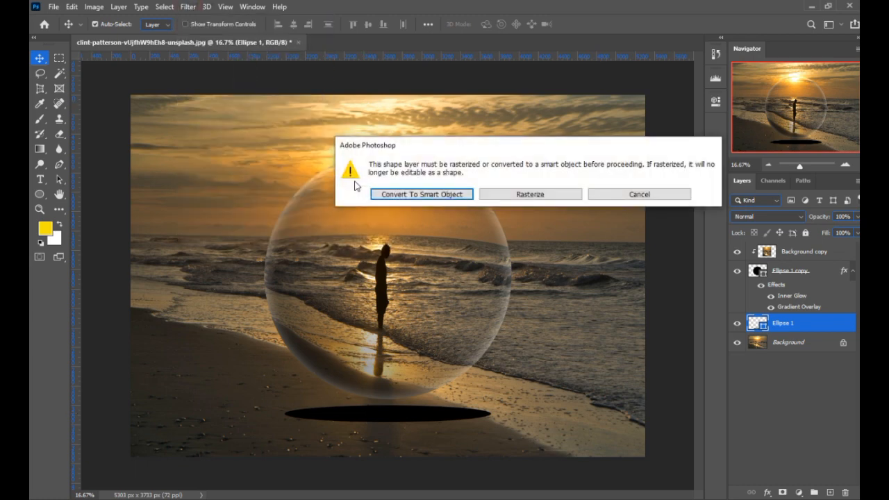
pyautogui.click(417, 195)
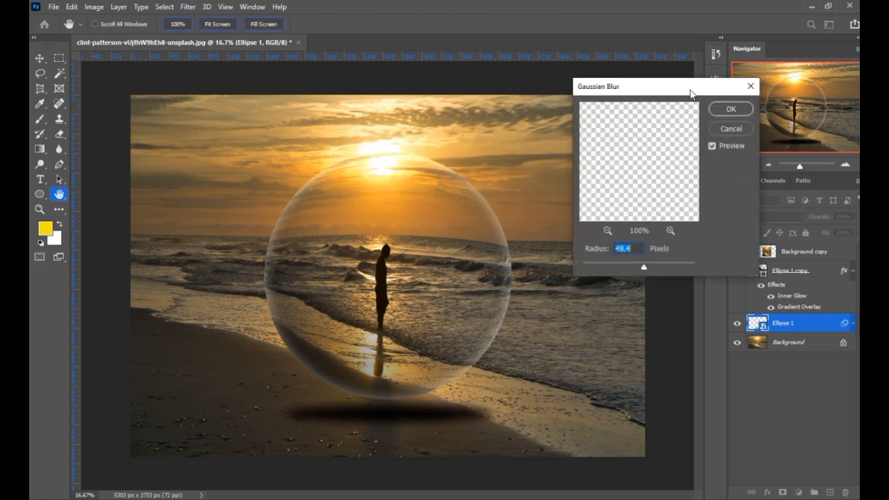
pyautogui.moveTo(690, 94); pyautogui.dragTo(494, 100)
pyautogui.moveTo(436, 257); pyautogui.dragTo(414, 259)
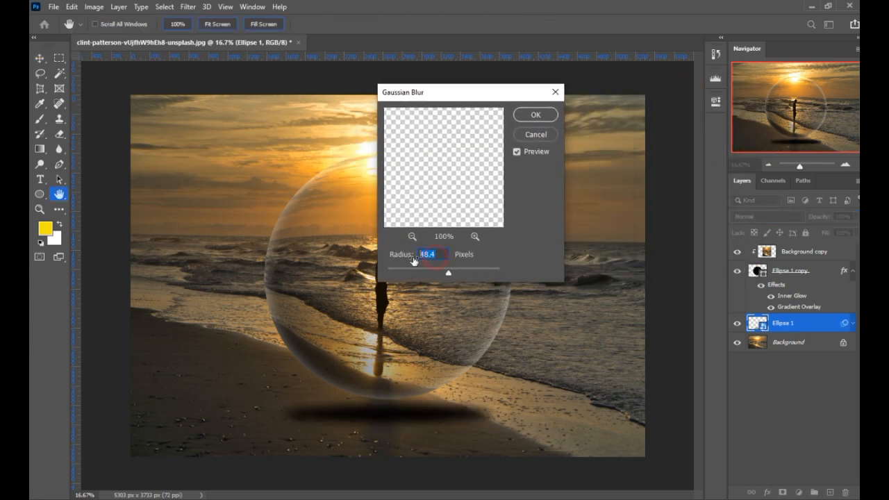
pyautogui.click(534, 116)
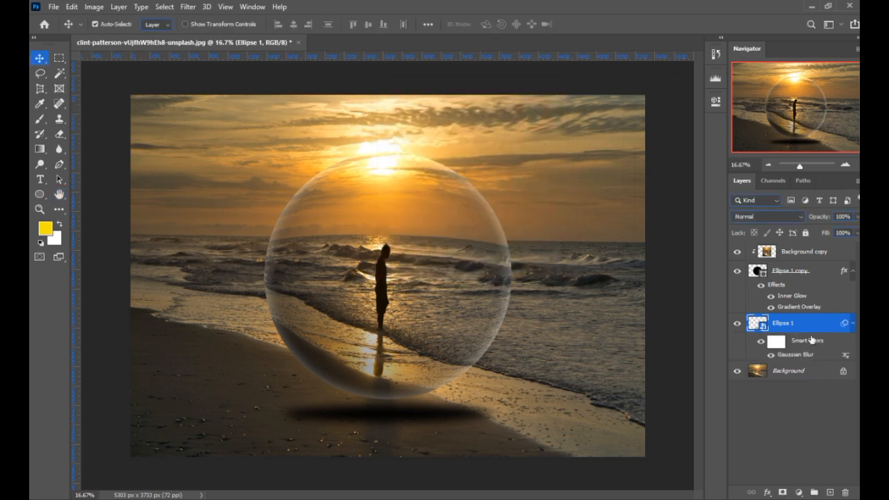
# Duplicate the Background layer and apply a Gaussian Blur with a 24.9 px radius to the copy
pyautogui.click(795, 371)
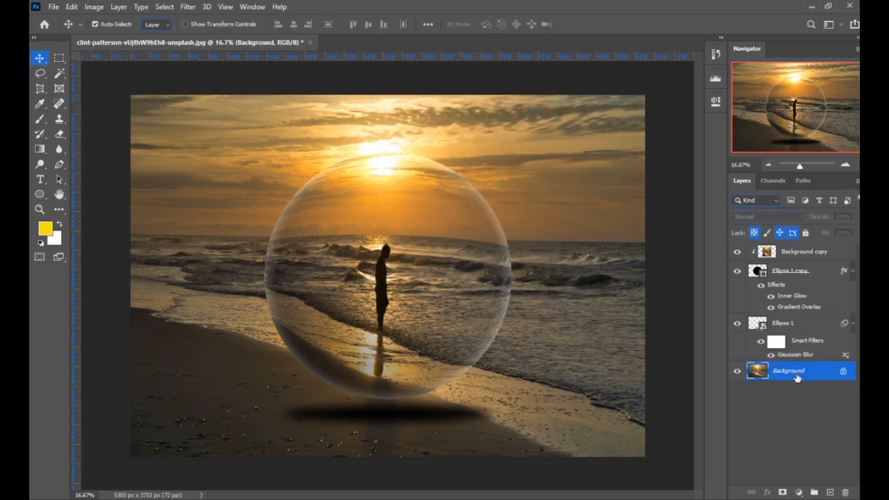
pyautogui.hotkey('ctrl', 'j')
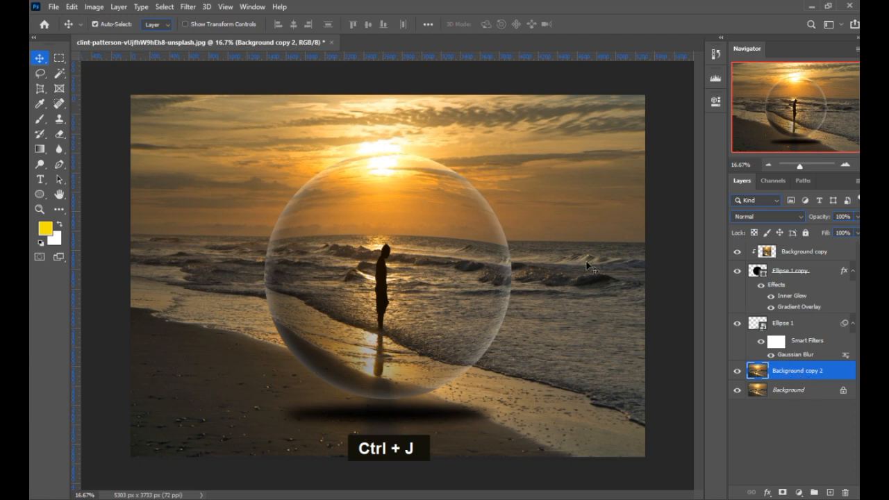
pyautogui.click(187, 7)
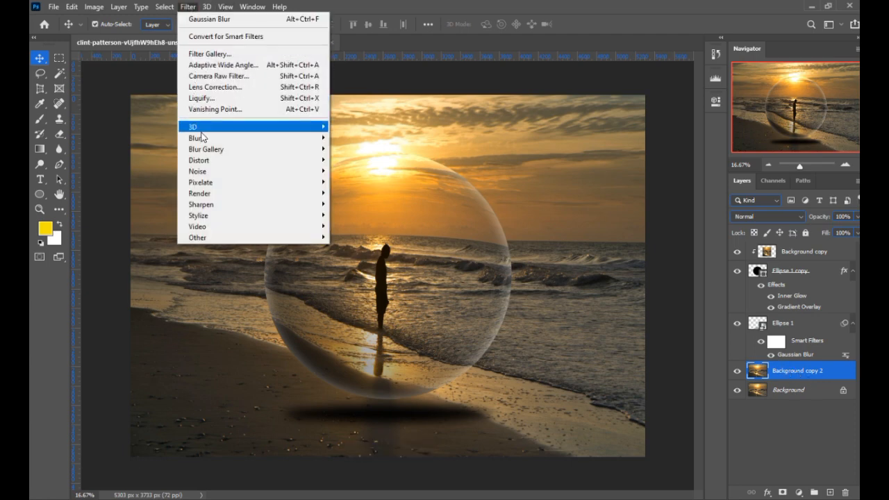
pyautogui.moveTo(203, 138)
pyautogui.click(355, 180)
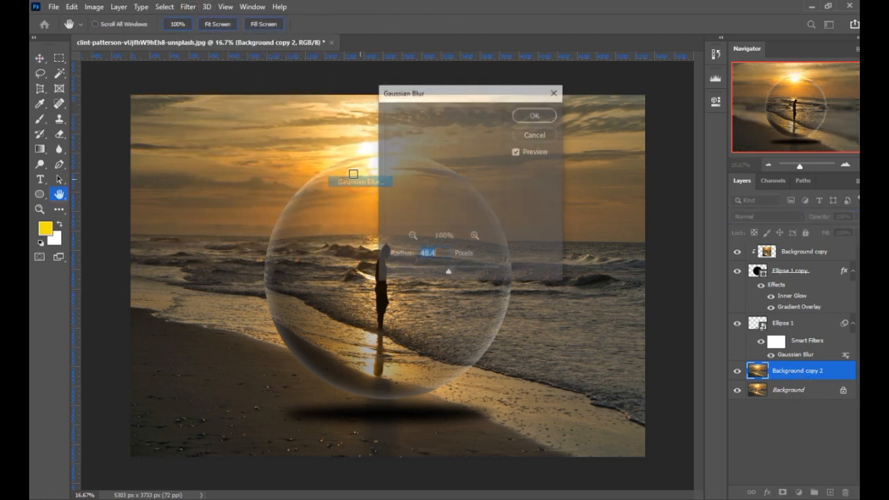
pyautogui.moveTo(435, 97); pyautogui.dragTo(624, 89)
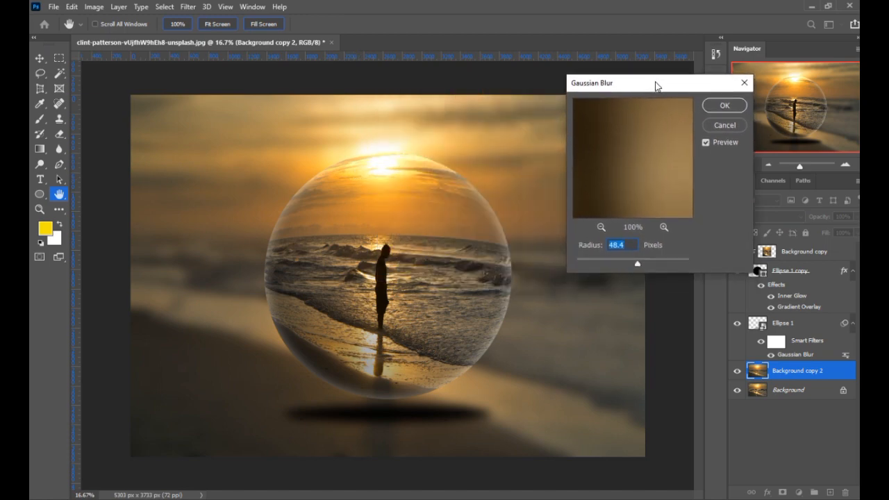
pyautogui.moveTo(637, 266); pyautogui.dragTo(630, 267)
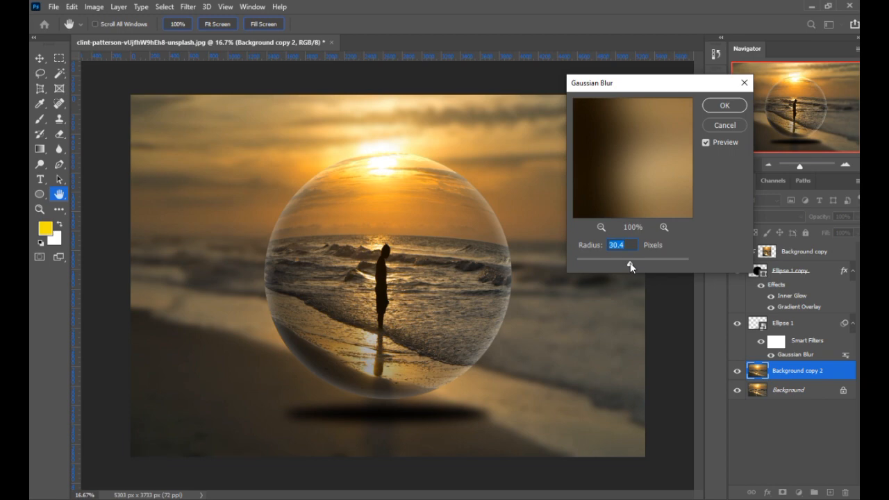
pyautogui.moveTo(630, 265); pyautogui.dragTo(629, 266)
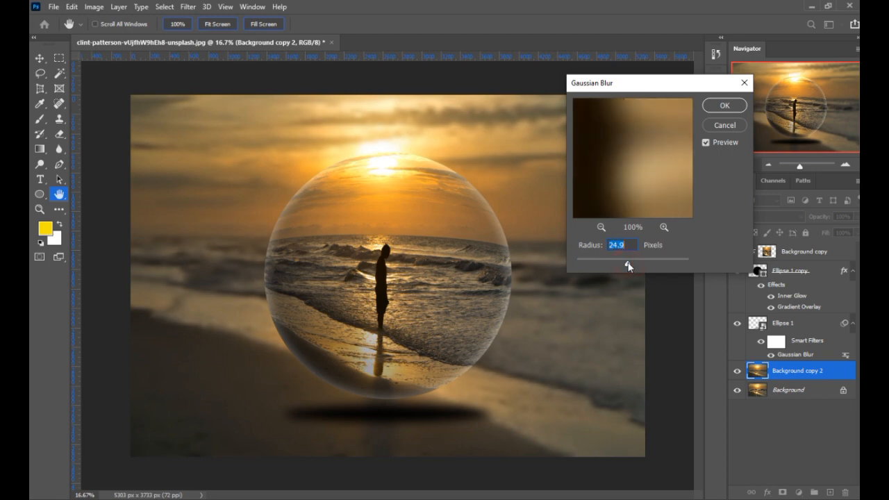
pyautogui.click(718, 108)
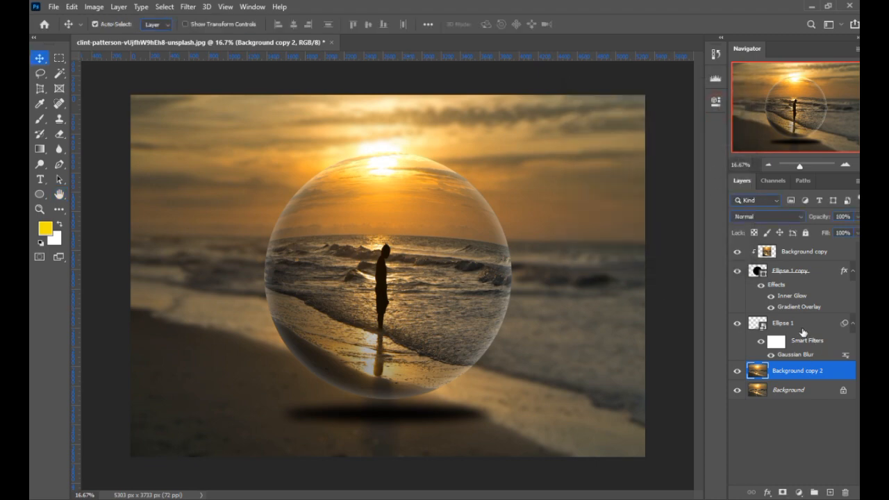
# Lower the opacity of the Ellipse 1 shadow layer to 50%
pyautogui.click(786, 324)
pyautogui.click(857, 217)
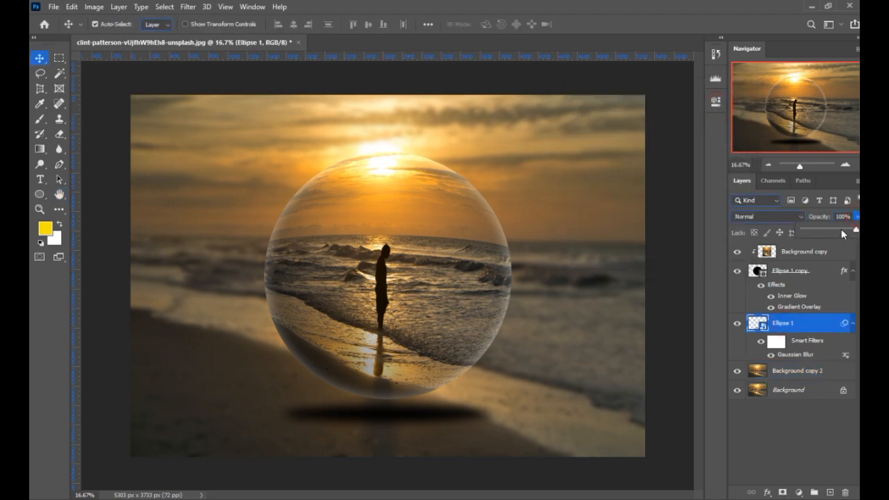
pyautogui.moveTo(840, 229); pyautogui.dragTo(835, 232)
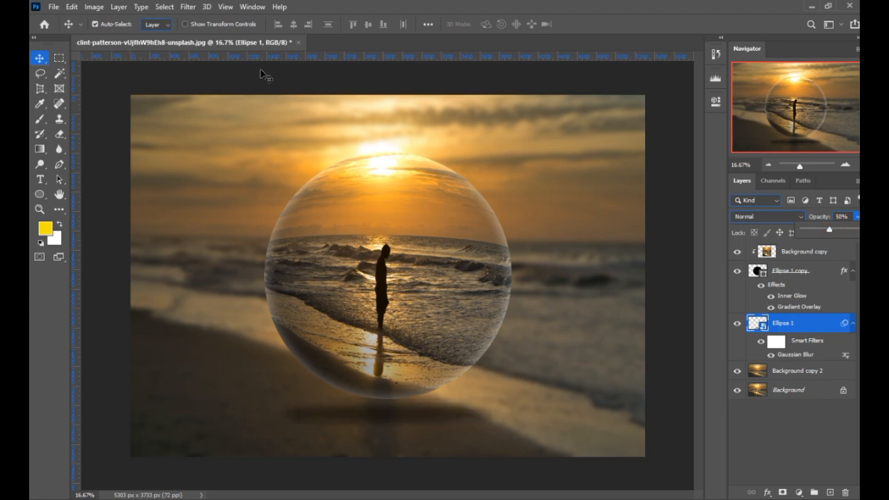
pyautogui.click(39, 62)
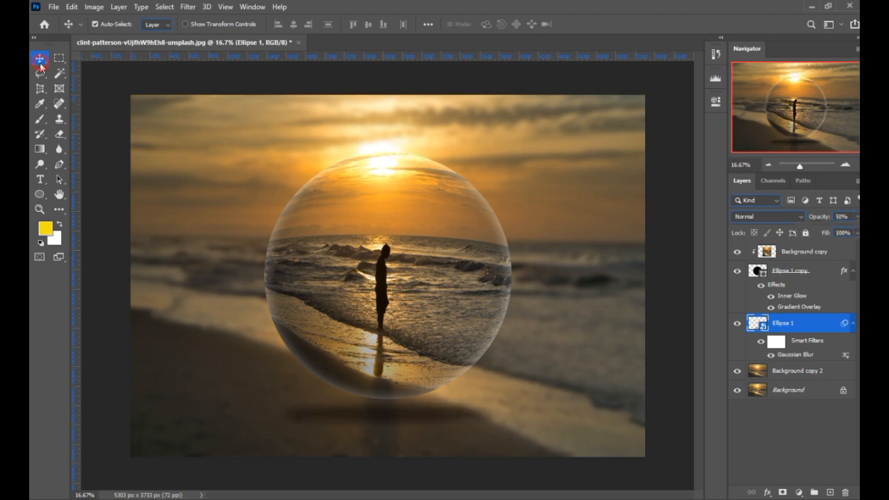
# Group all layers from Background copy 2 up to Background copy, leaving the original Background outside the group
pyautogui.click(818, 372)
pyautogui.press('shift')
pyautogui.press('shift')
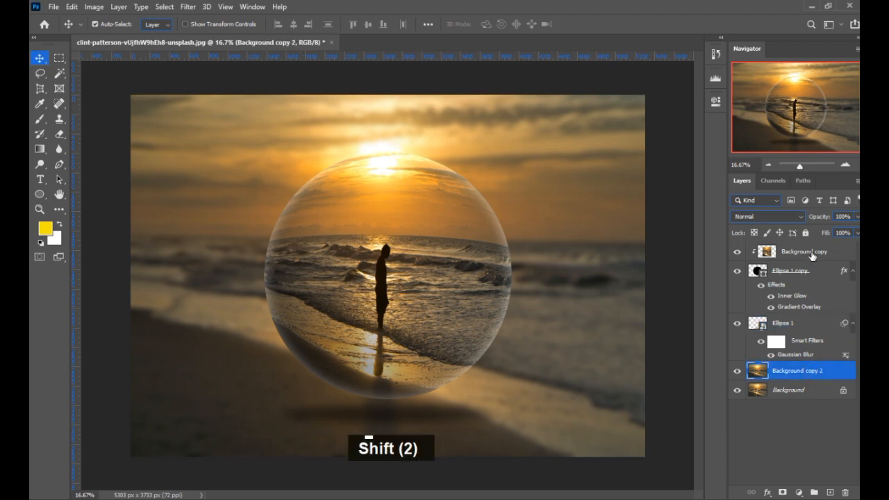
pyautogui.keyDown('shift'); pyautogui.click(812, 255); pyautogui.keyUp('shift')
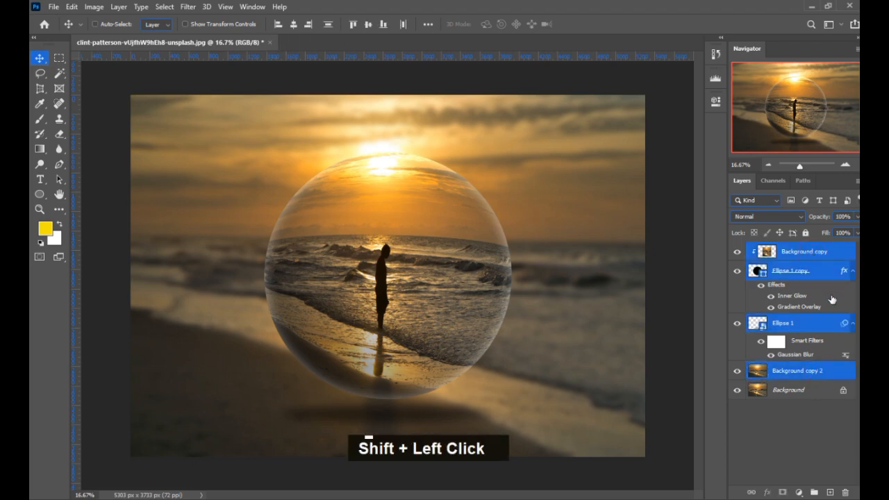
pyautogui.hotkey('ctrl', 'g')
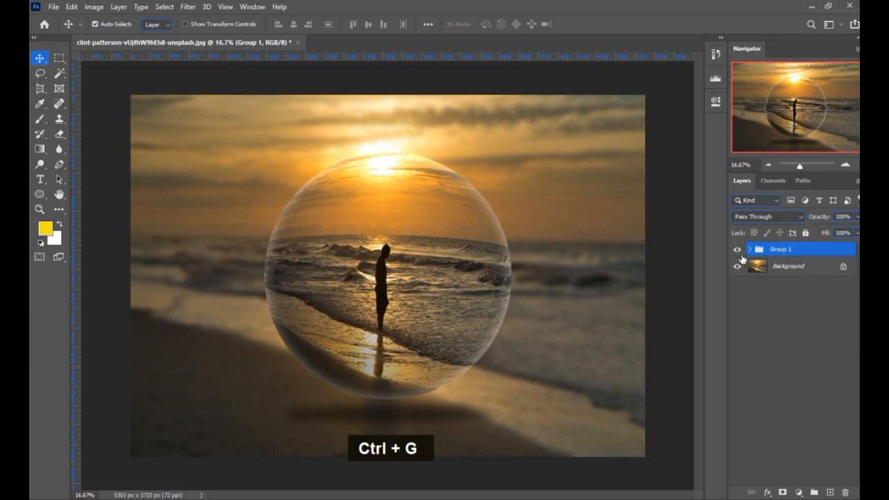
# Toggle the new group's visibility off and on twice to compare the image before and after the effect
pyautogui.click(738, 250)
pyautogui.click(737, 250)
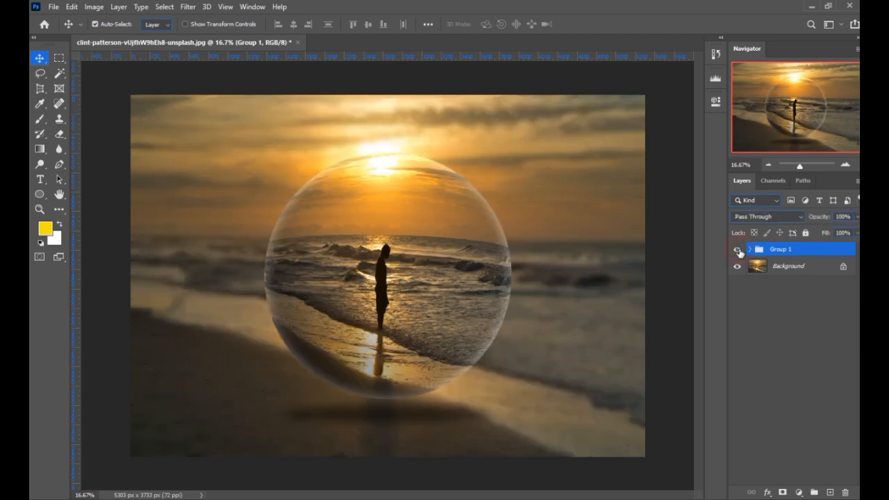
pyautogui.click(737, 250)
pyautogui.click(738, 250)
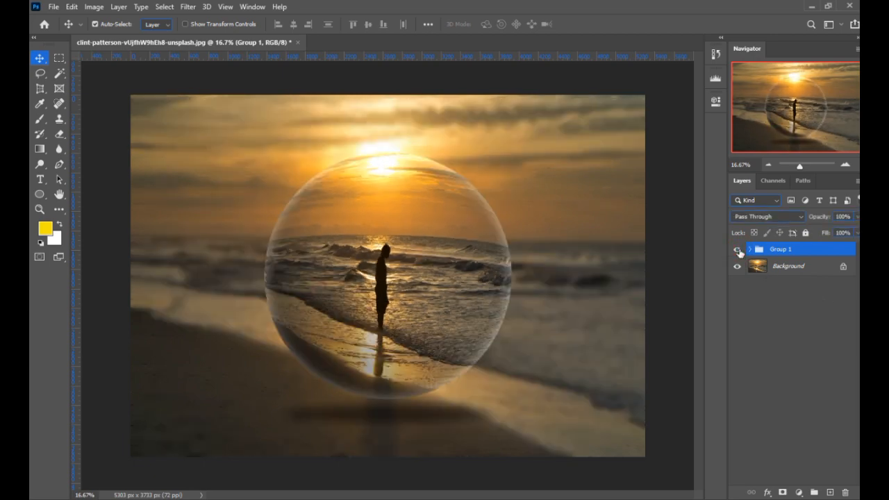